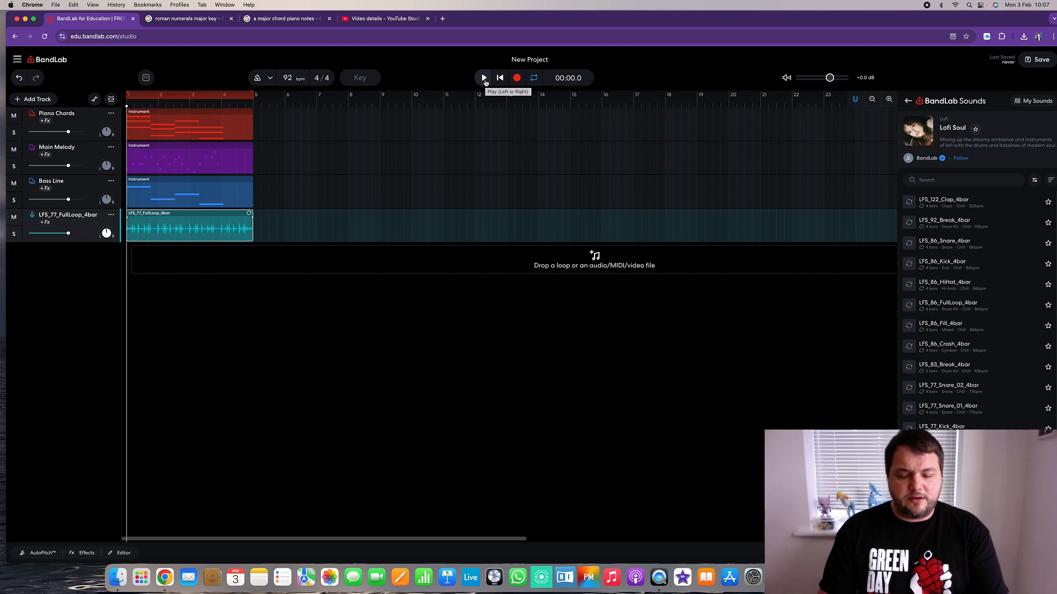
Step: Play the full four-track loop, and solo the Piano Chords track to hear it on its own
click(484, 79)
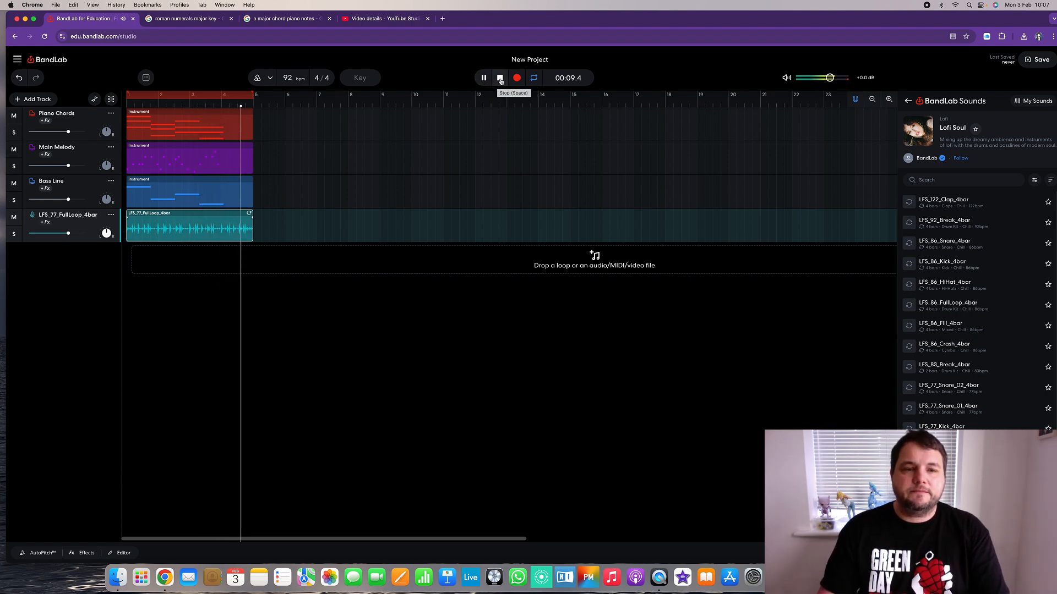
click(500, 78)
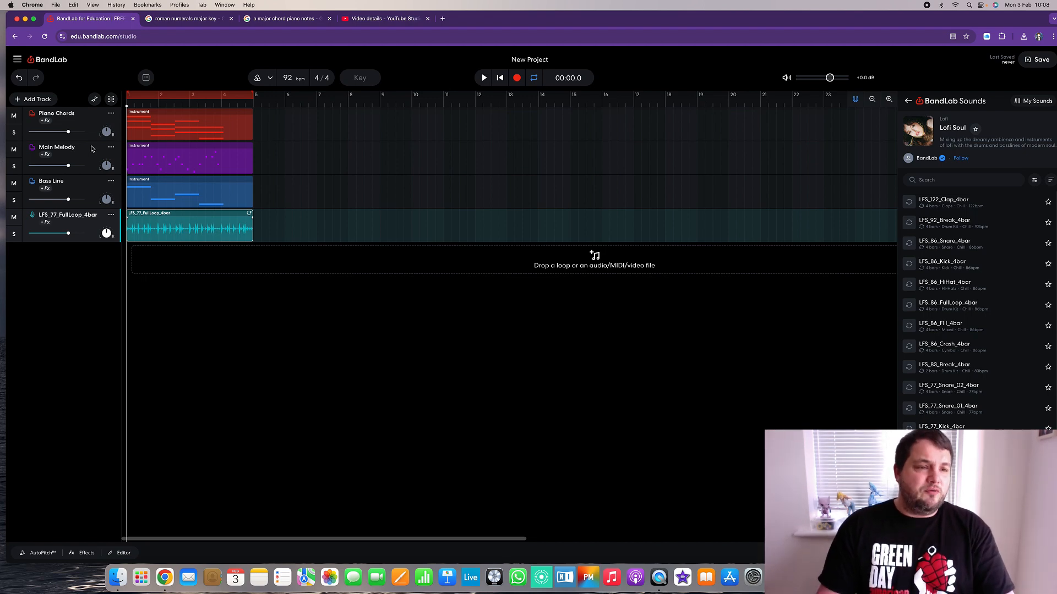
click(24, 135)
click(17, 134)
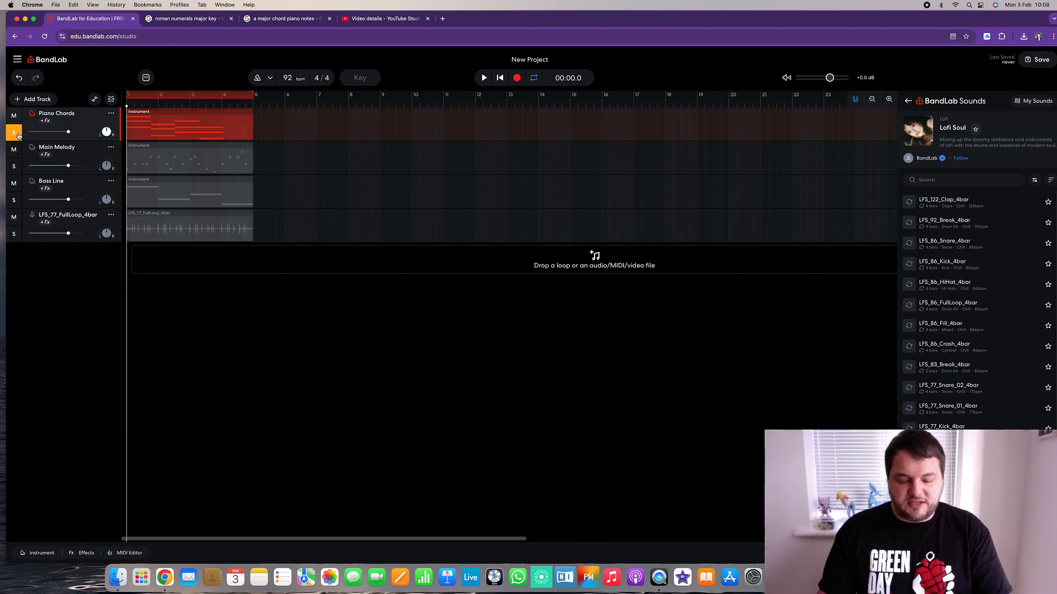
key(space)
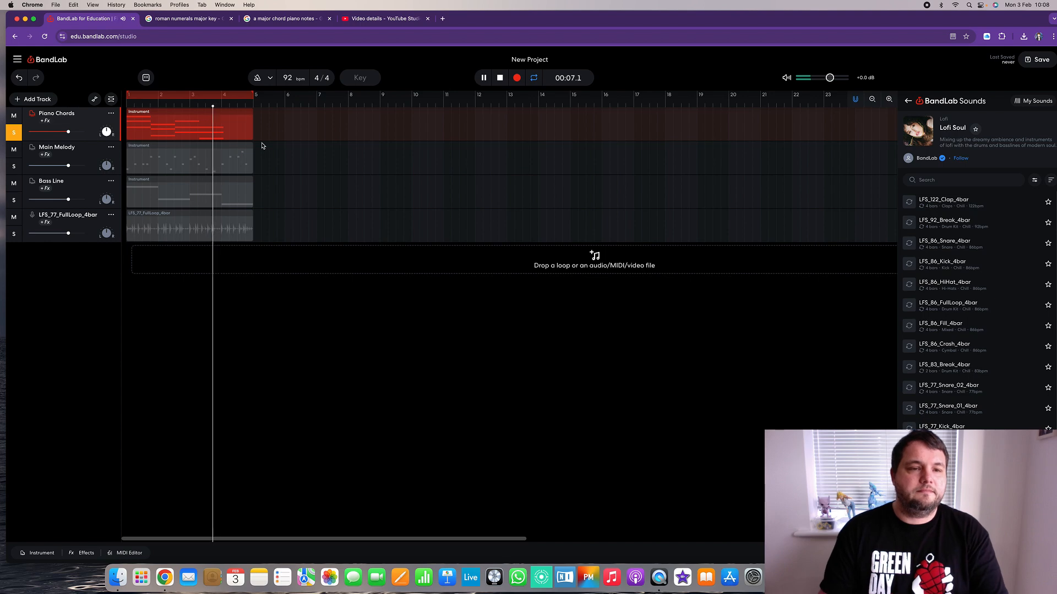
key(space)
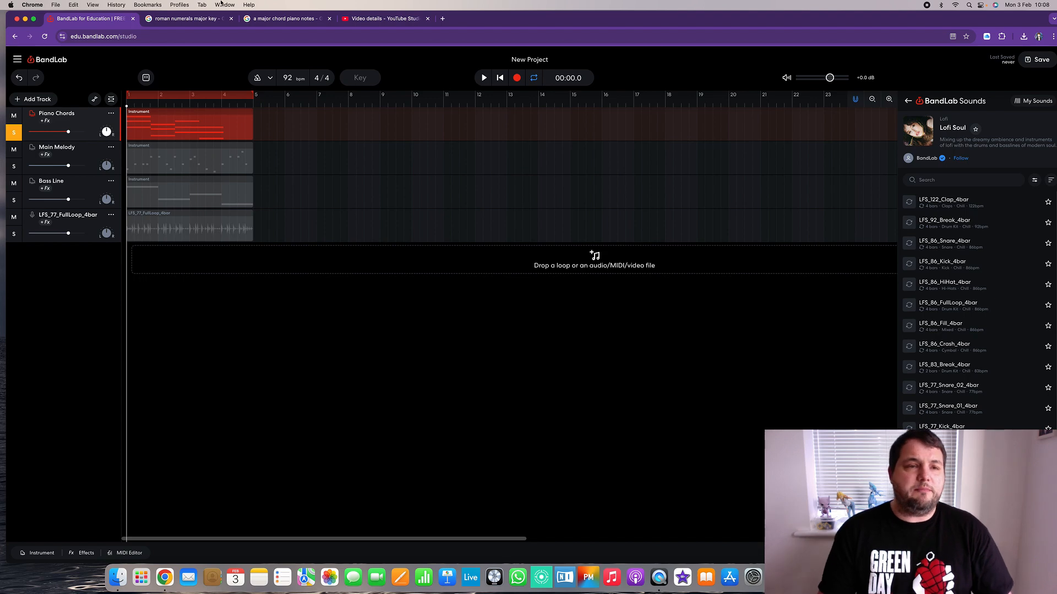
Step: Consult the roman numerals major key chart and open the Piano Chords region in the MIDI editor
click(181, 20)
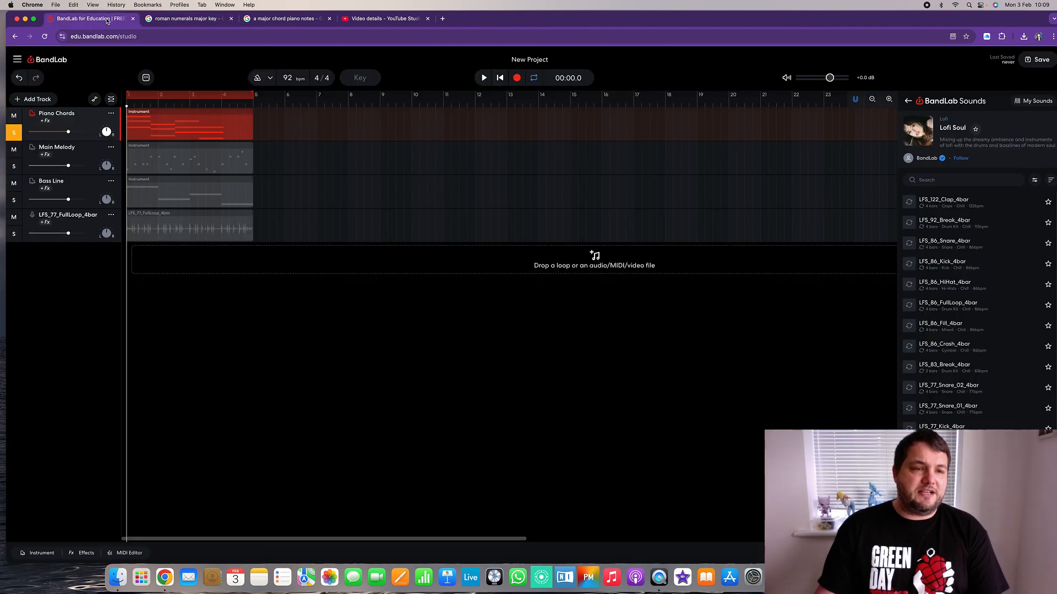
click(109, 18)
click(177, 122)
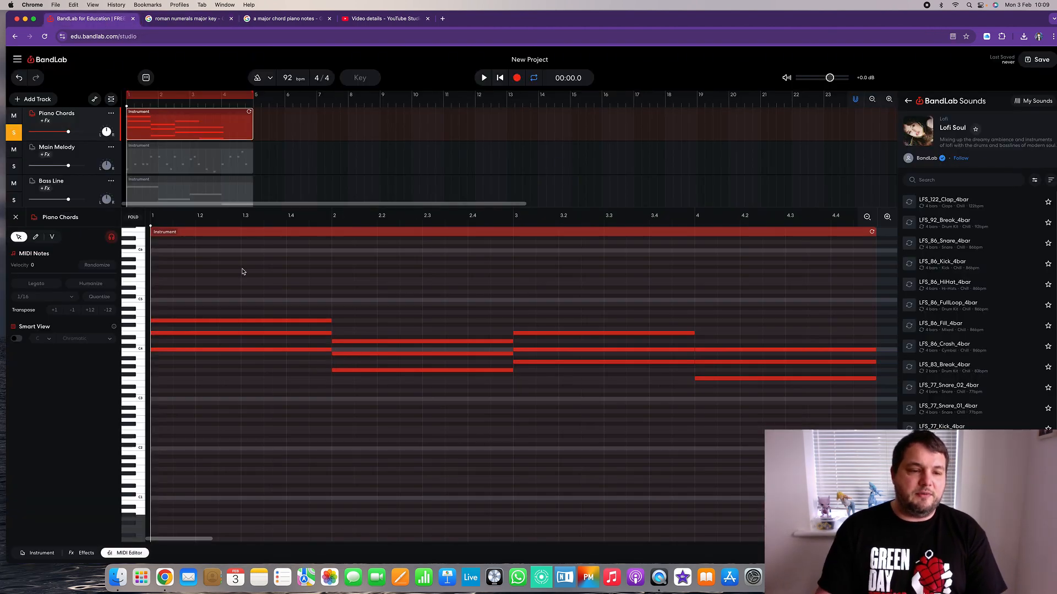
click(215, 321)
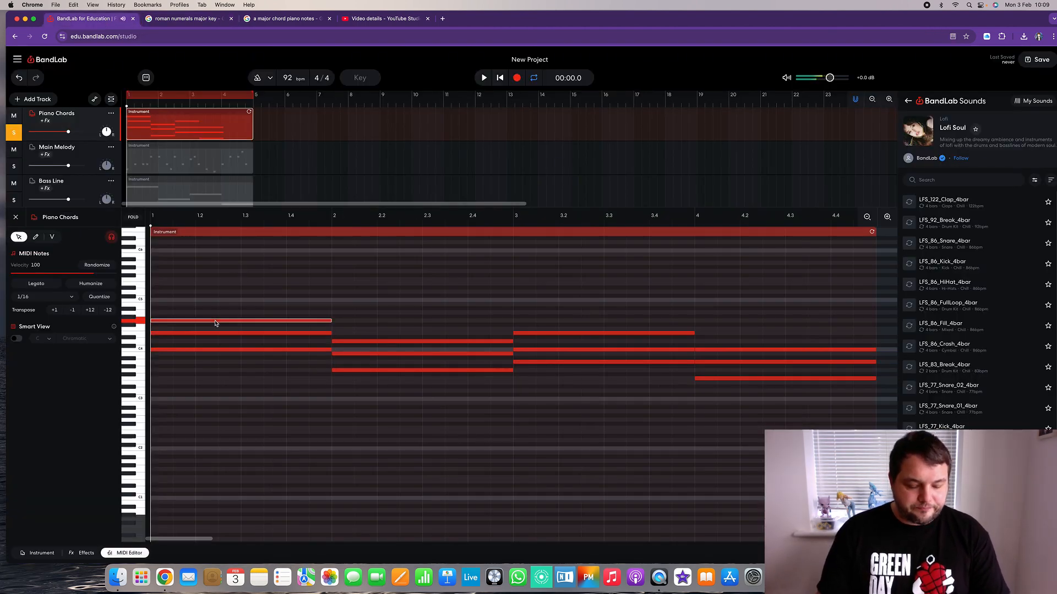
click(215, 320)
key(Up)
key(Up)
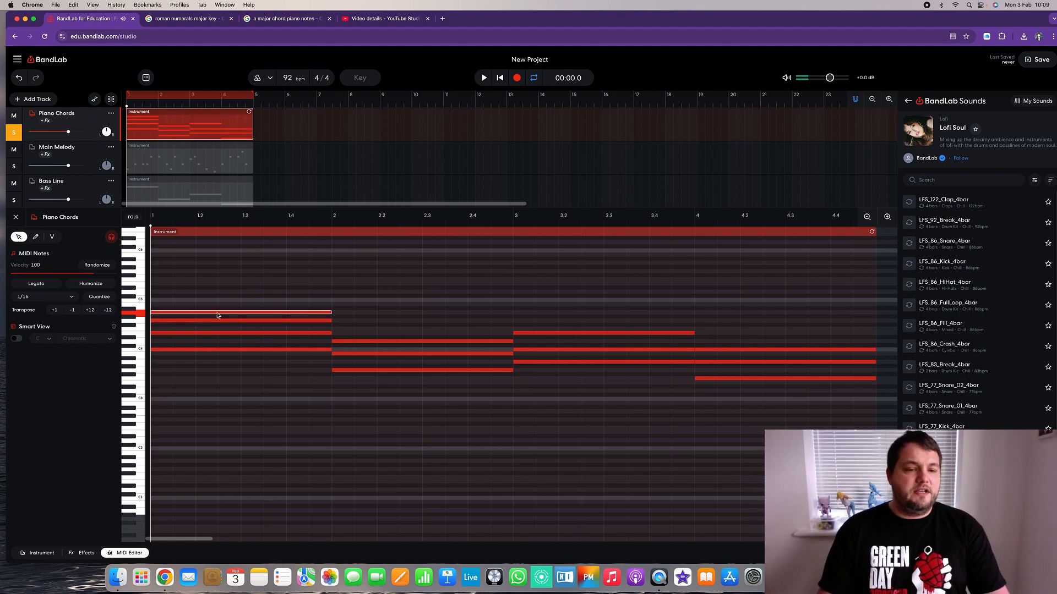
key(Delete)
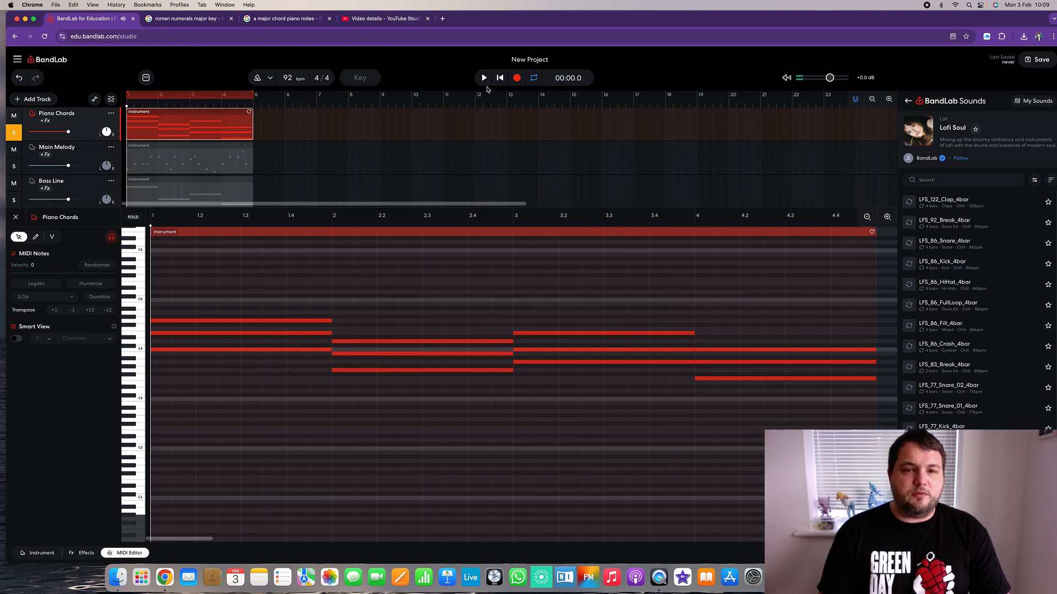
Step: Add a copy of the first chord's top note two semitones higher, playing the chord before and after the change
click(484, 78)
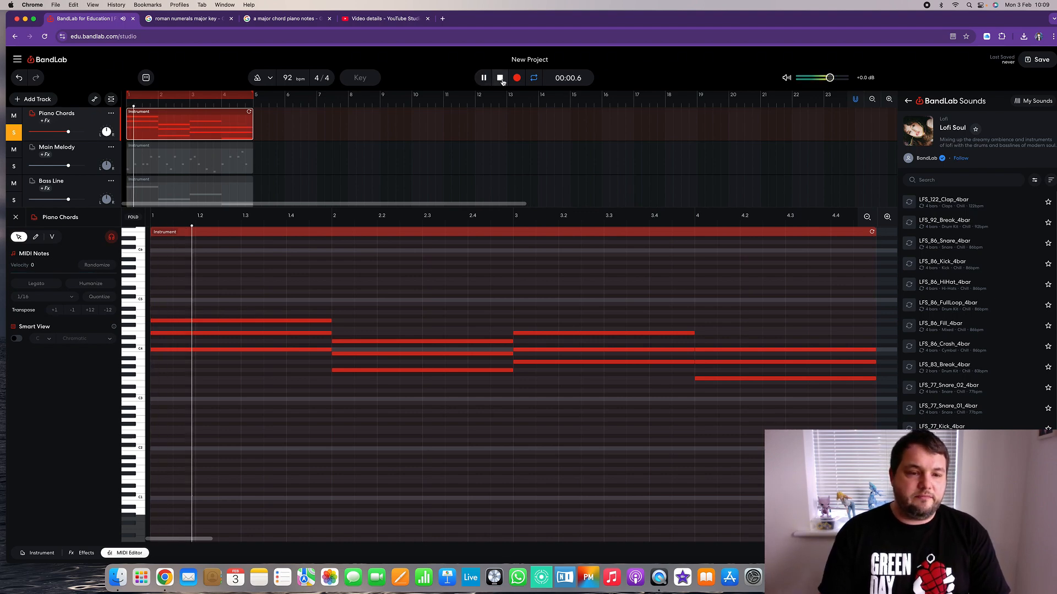
click(501, 80)
click(206, 323)
drag(206, 323, 206, 314)
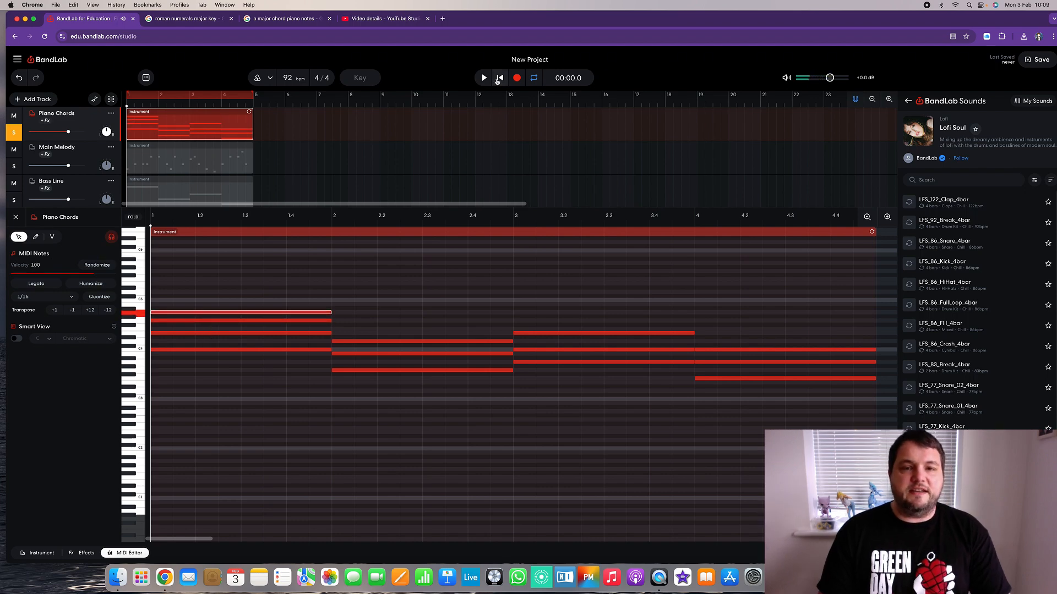
click(484, 80)
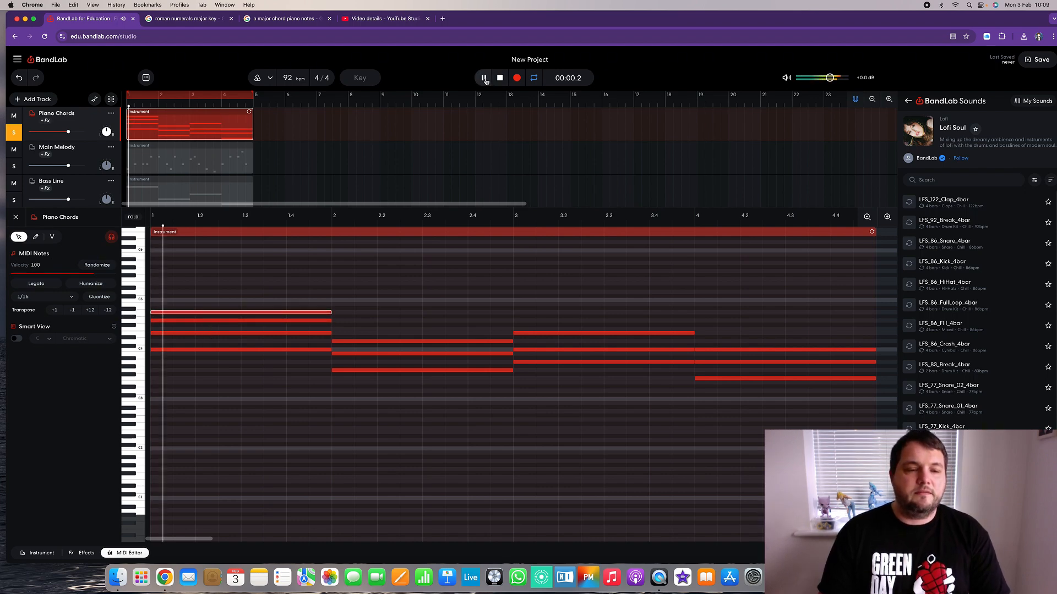
click(500, 81)
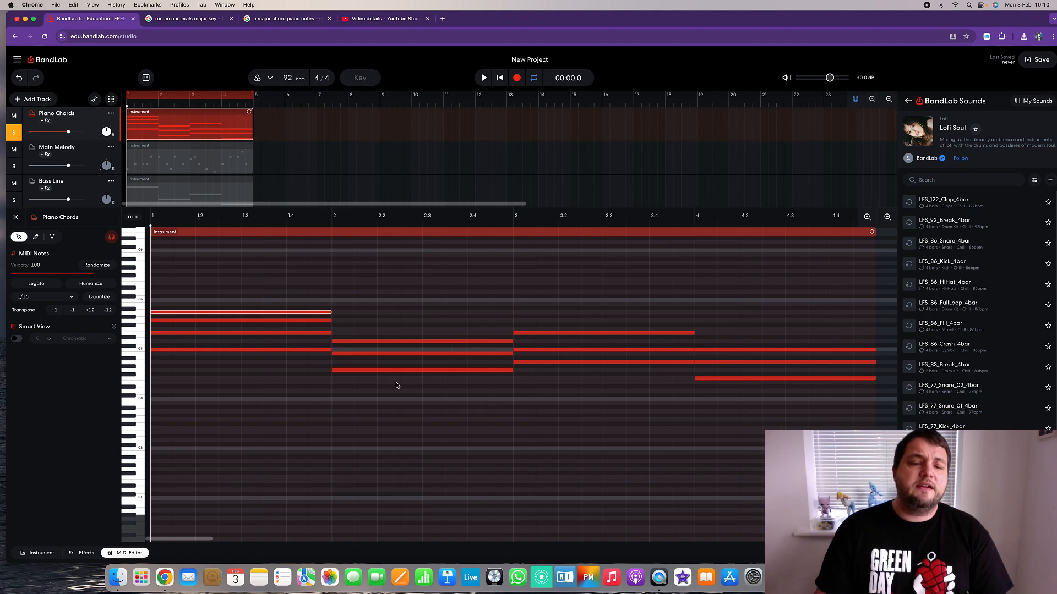
Step: Check the roman numerals chart, add a copy of the second chord's top note two semitones higher, and play the result
click(209, 21)
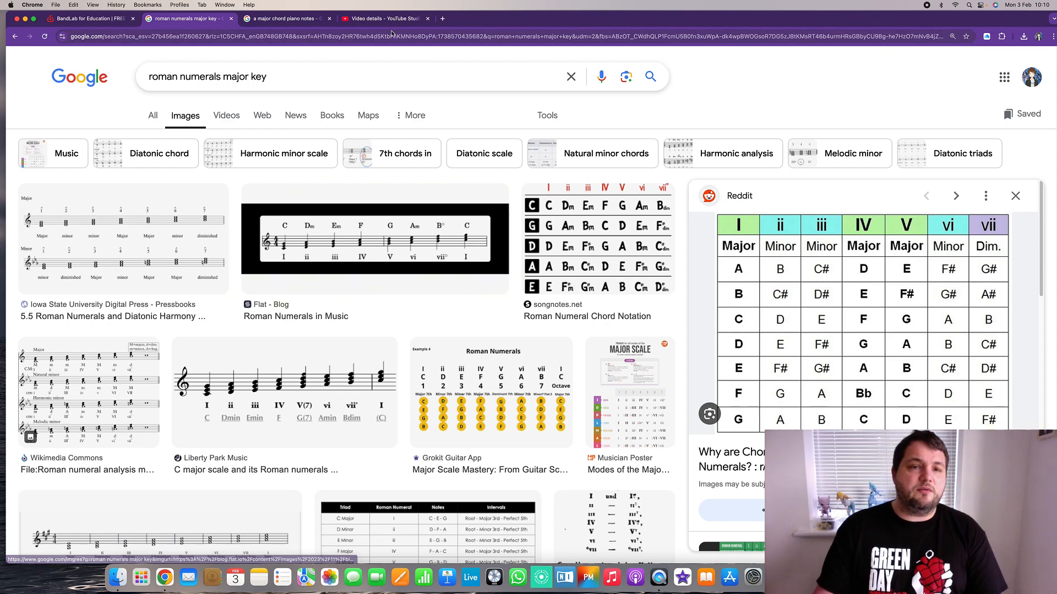
click(91, 19)
click(417, 342)
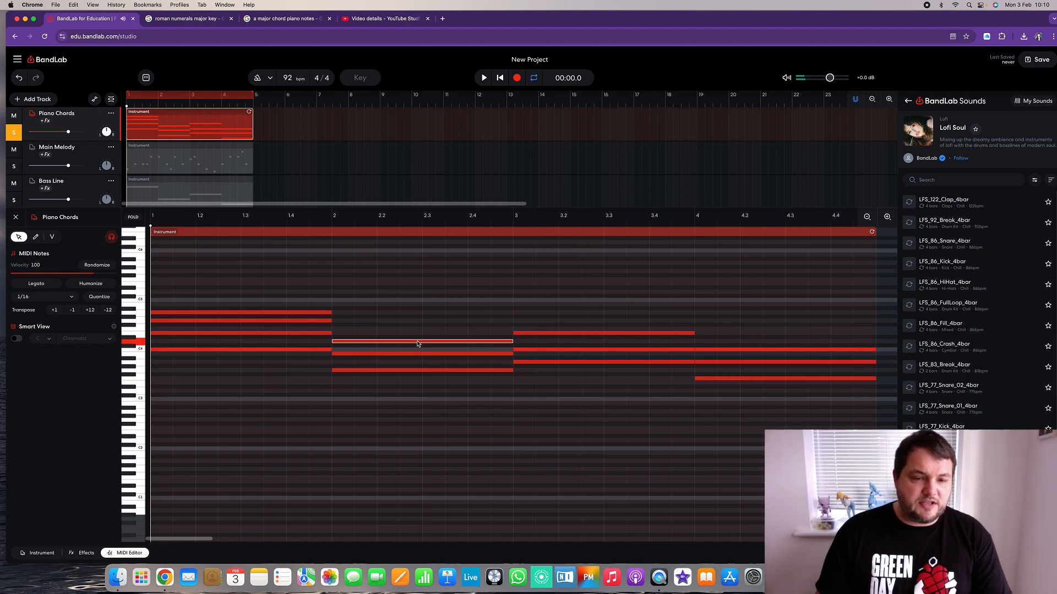
drag(417, 344, 418, 336)
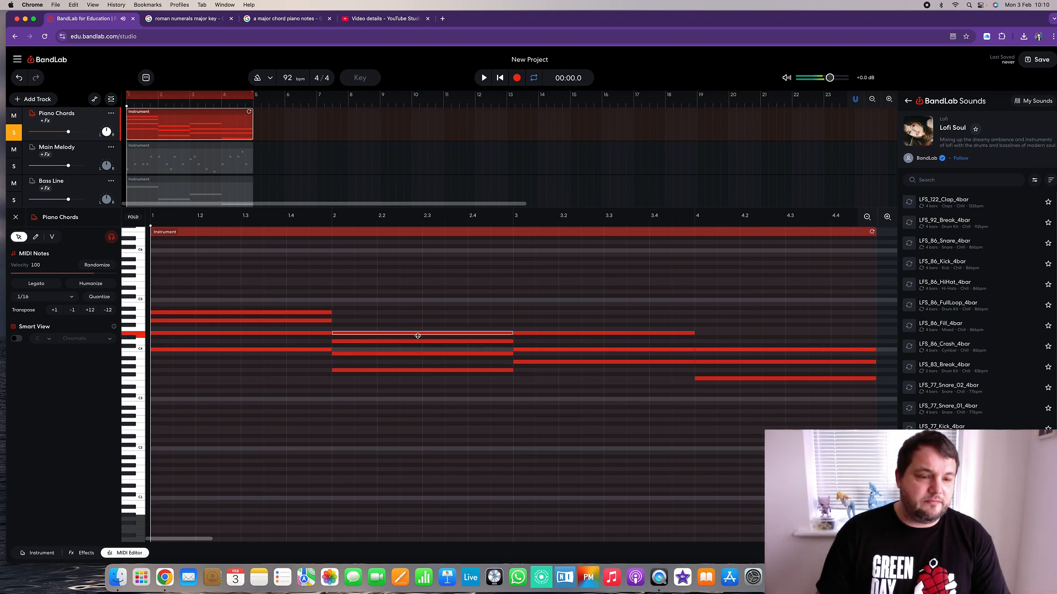
click(484, 79)
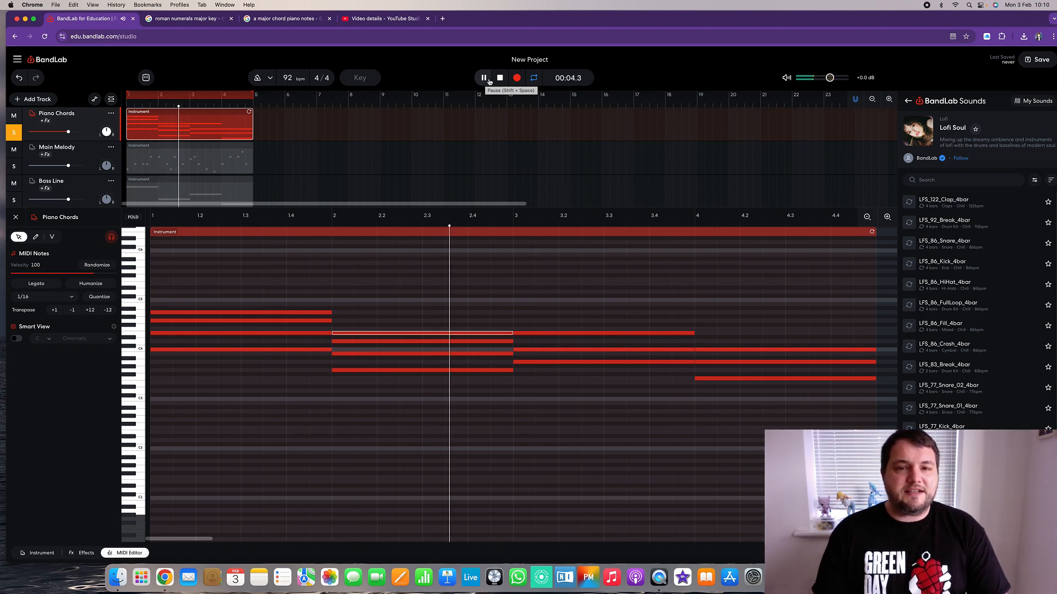
click(500, 79)
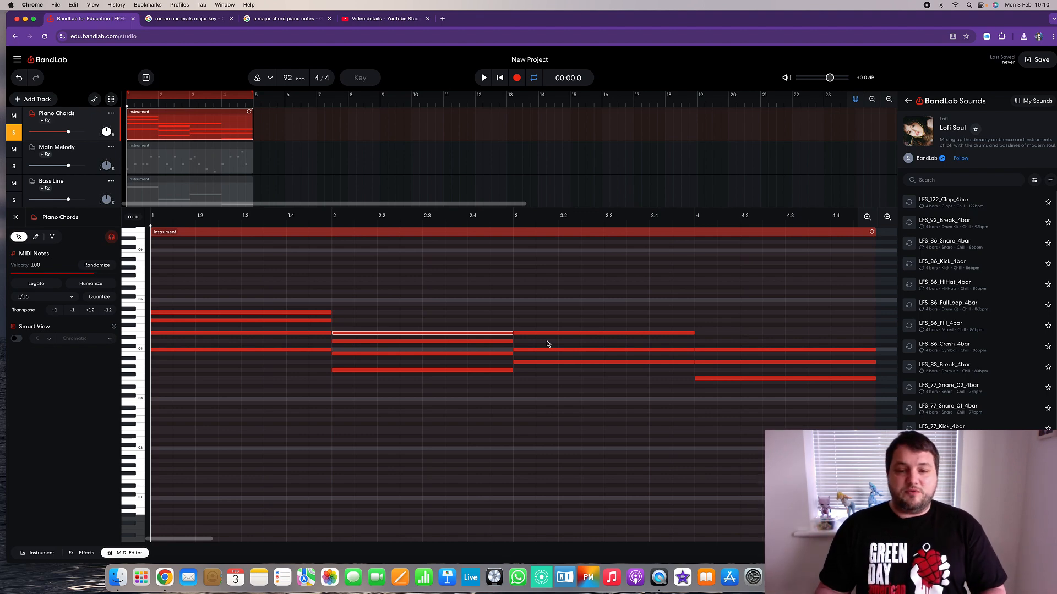
Step: Add a copy of the fourth chord's top note two semitones higher, checking the roman numerals chart, and play the progression
click(746, 352)
click(747, 350)
click(186, 19)
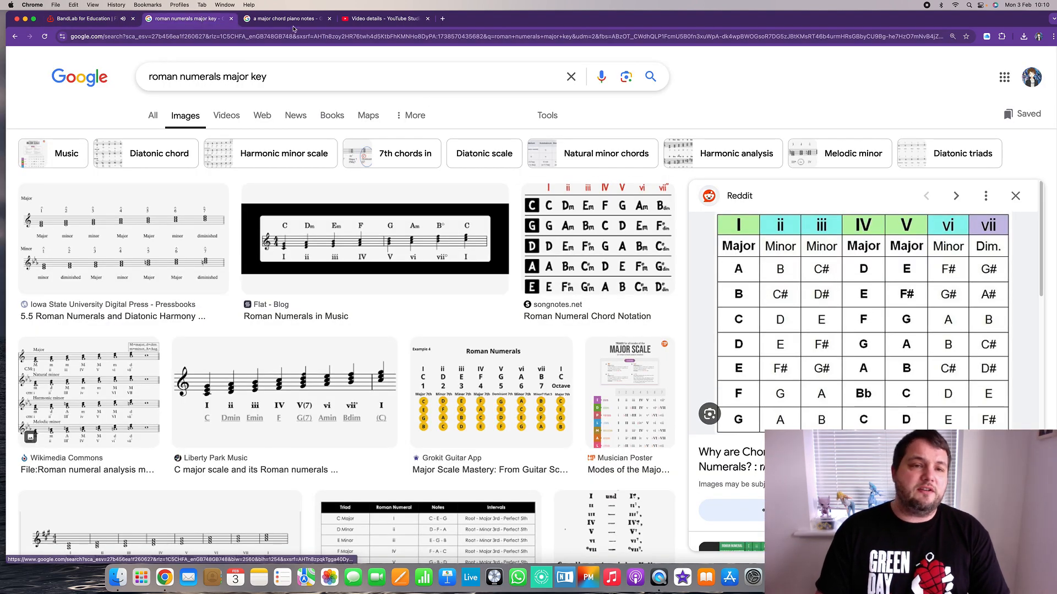
click(83, 18)
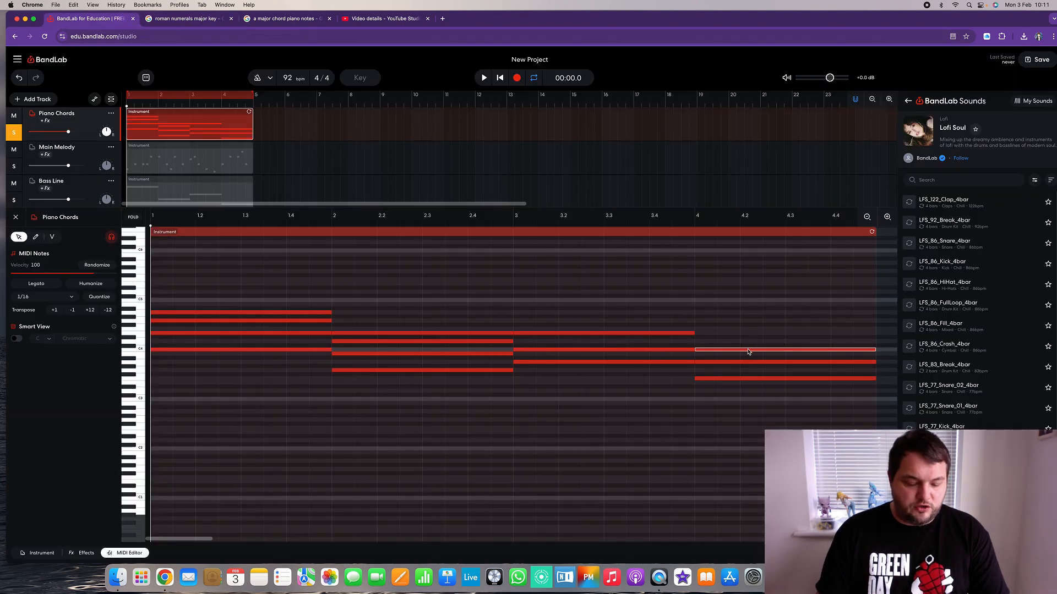
click(748, 350)
drag(747, 350, 747, 342)
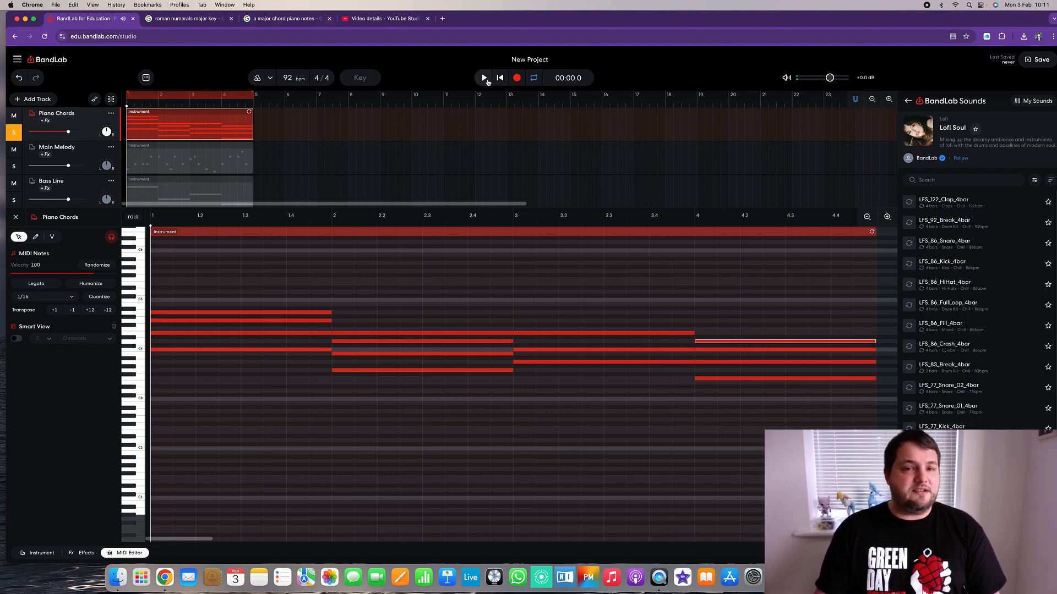
click(486, 79)
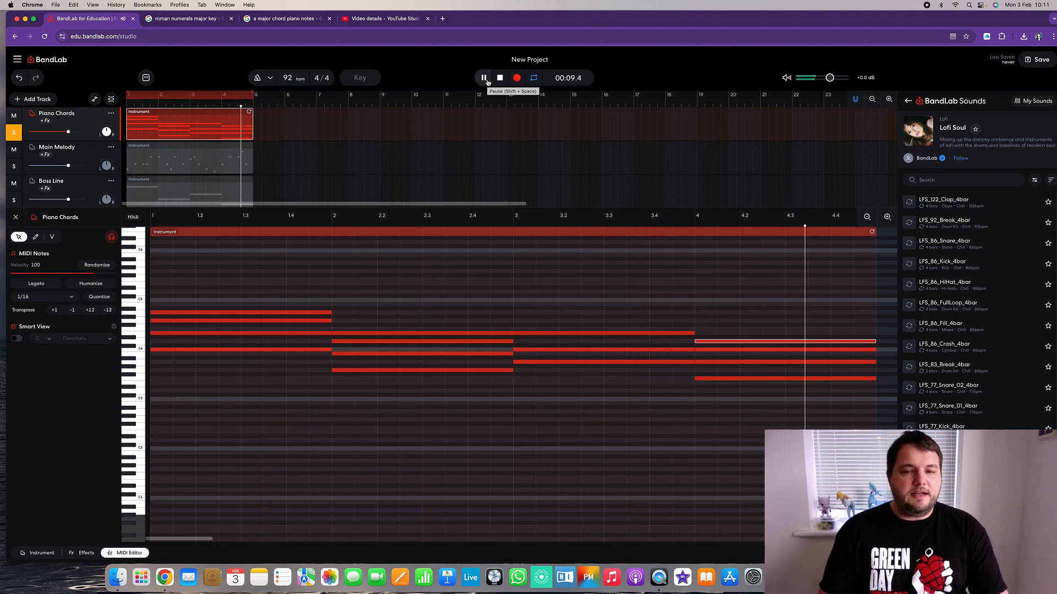
click(486, 80)
Step: Try an extra note two semitones above the third chord's top note and play the progression
click(590, 333)
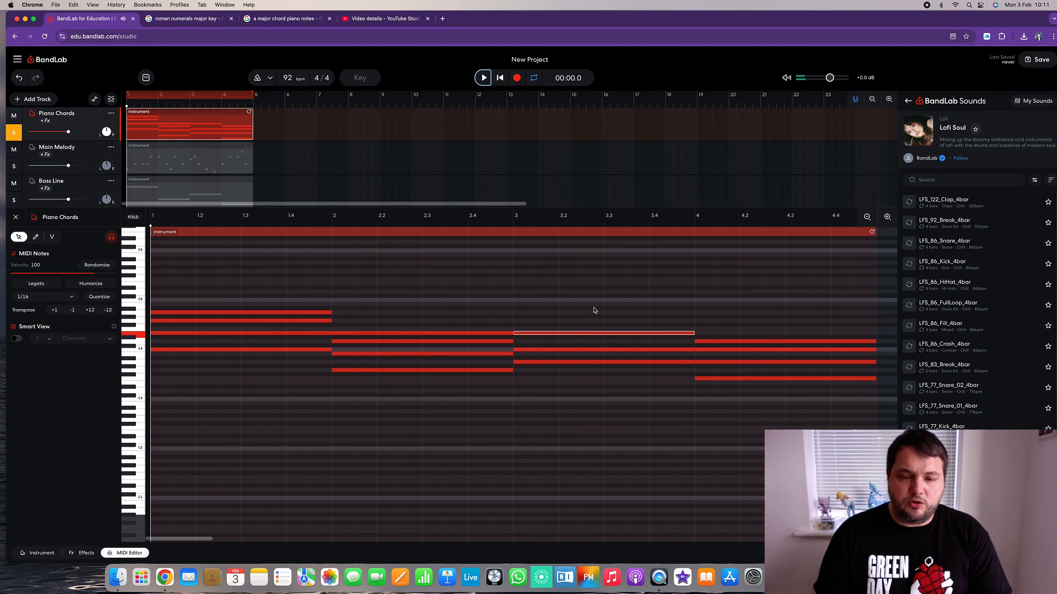
click(570, 334)
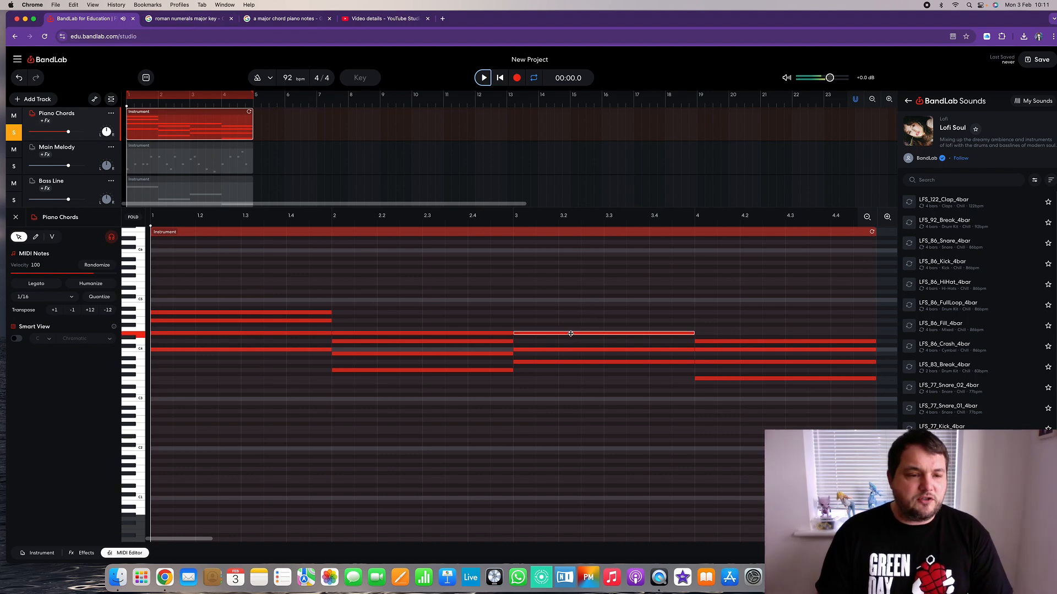
drag(571, 334, 571, 332)
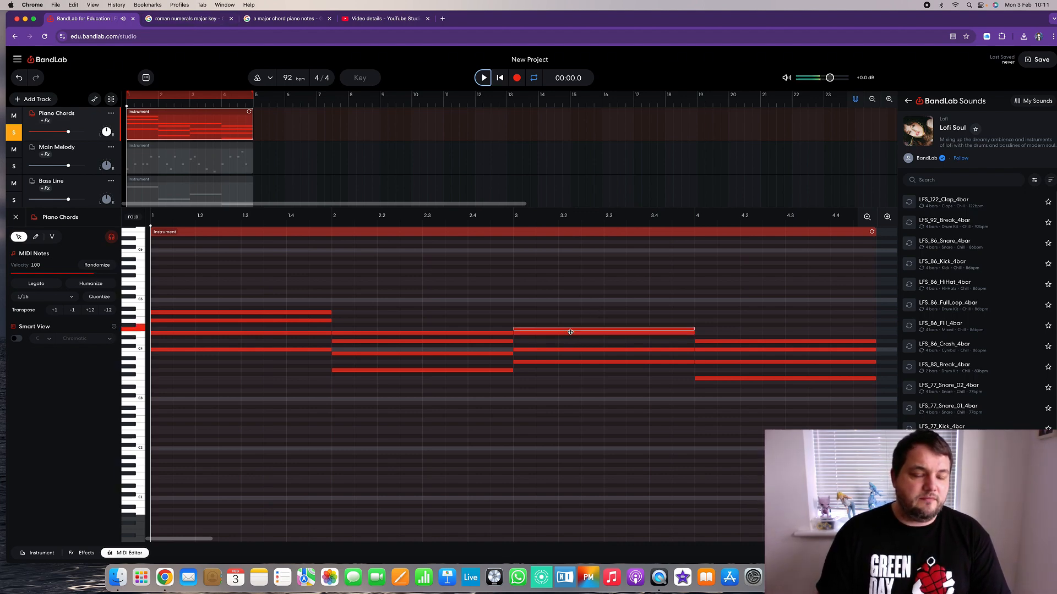
key(Up)
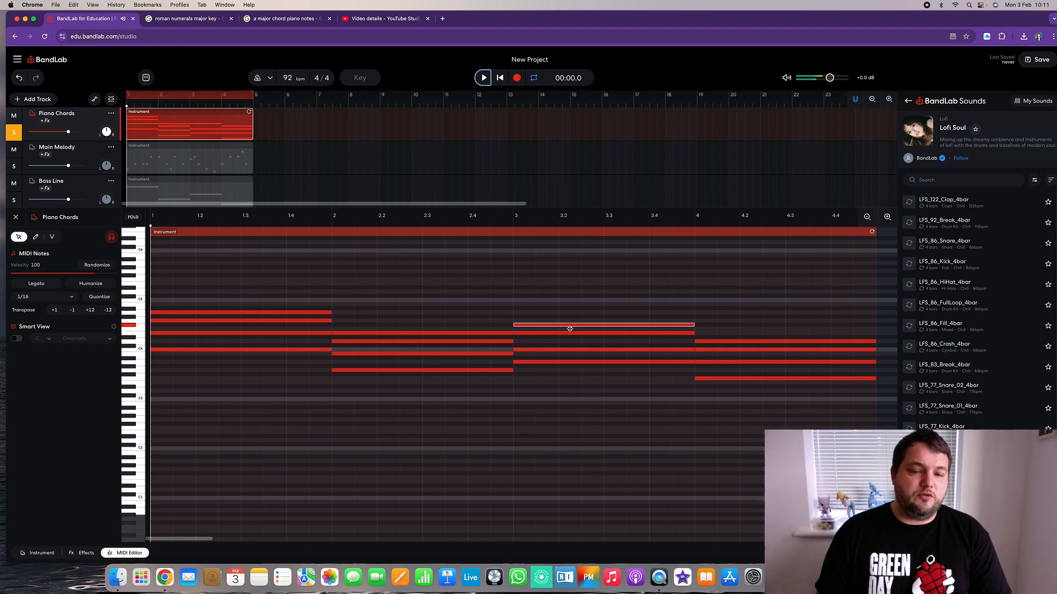
click(484, 79)
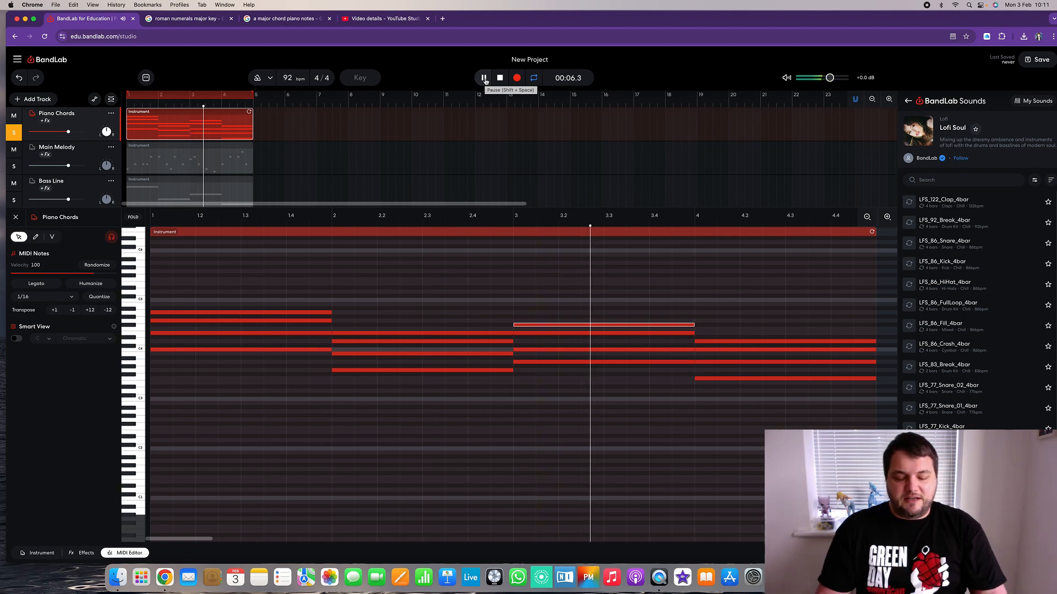
click(484, 80)
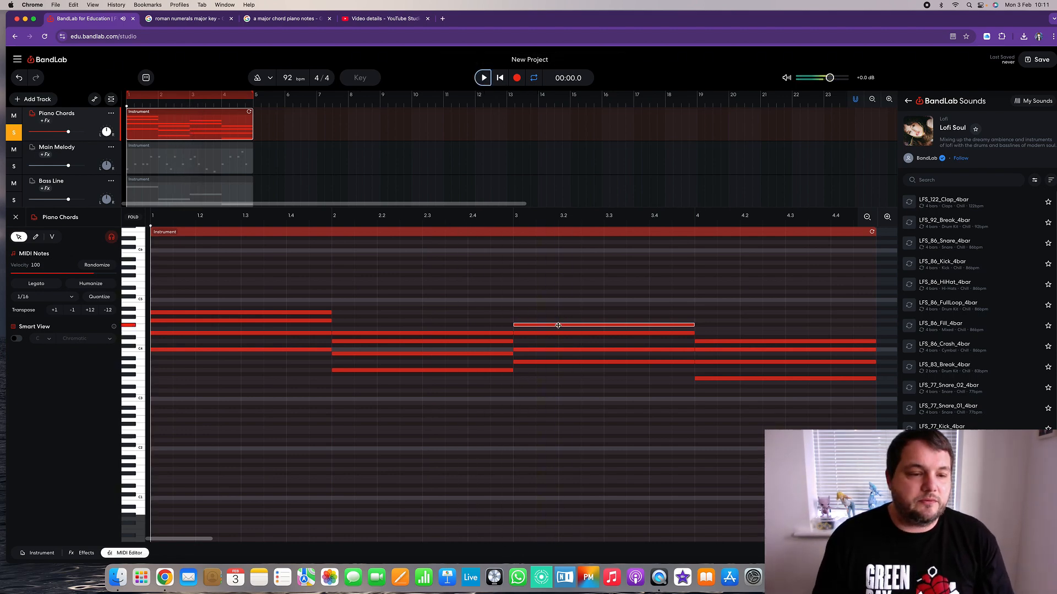
Step: Try the third chord's extra note one semitone higher, play the progression, and delete that note
drag(557, 326, 557, 321)
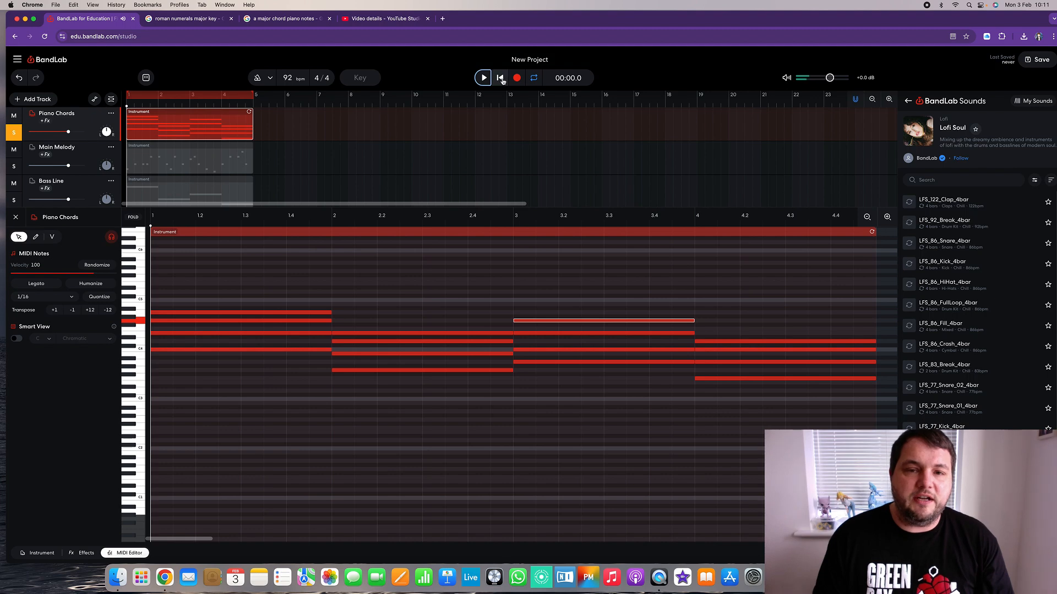
click(483, 79)
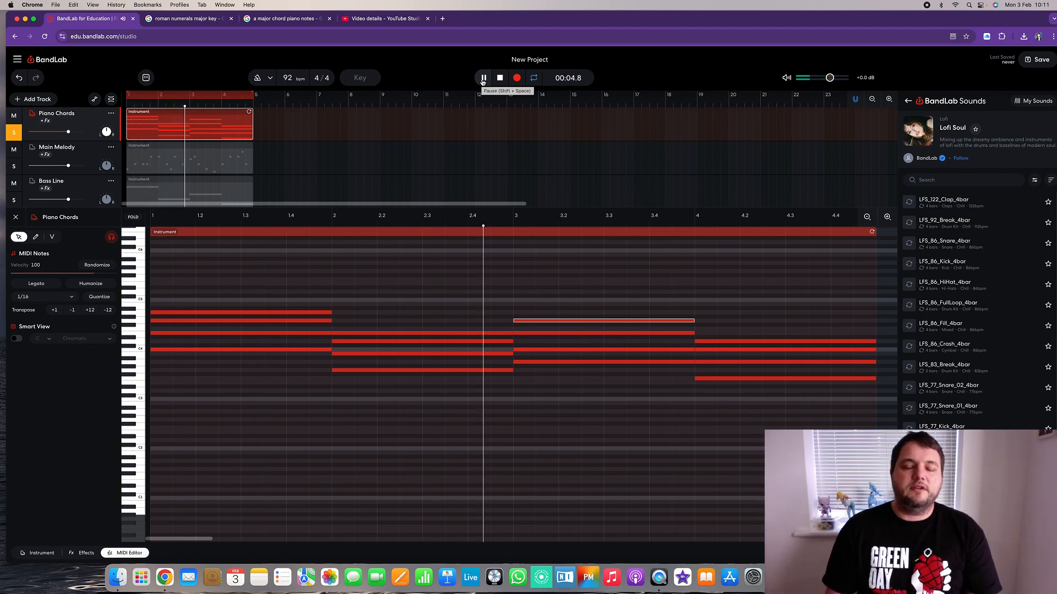
click(500, 78)
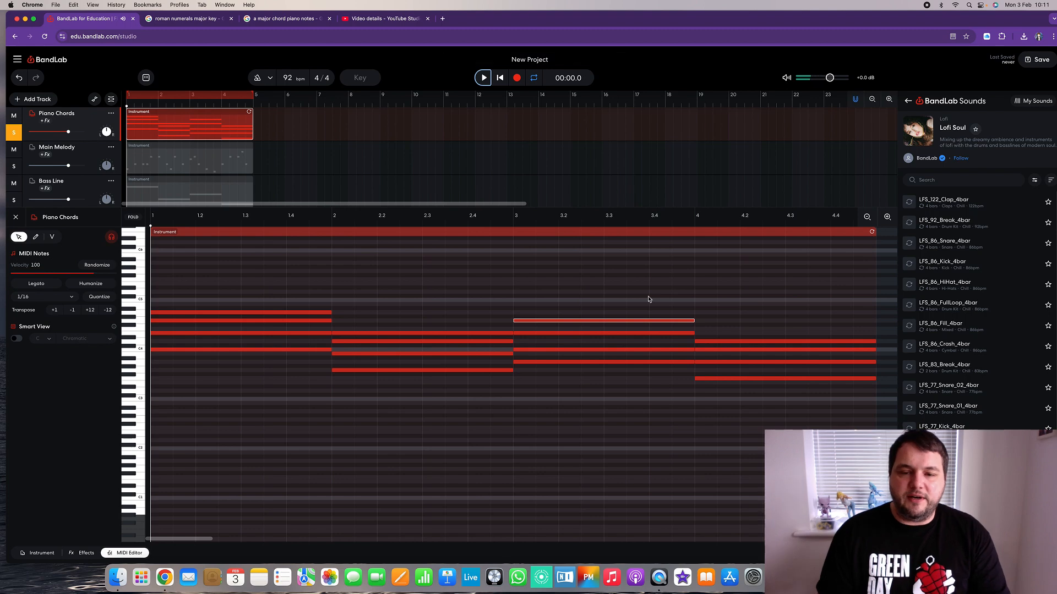
click(642, 314)
click(642, 322)
key(Delete)
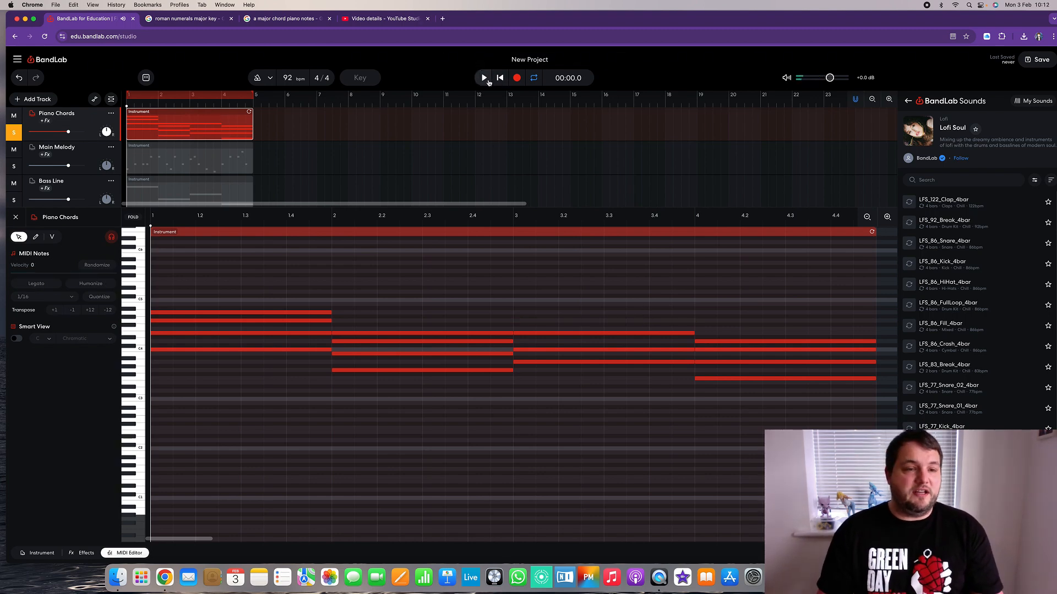
Step: Close the MIDI editor and open the Piano Chords track's instrument
click(17, 218)
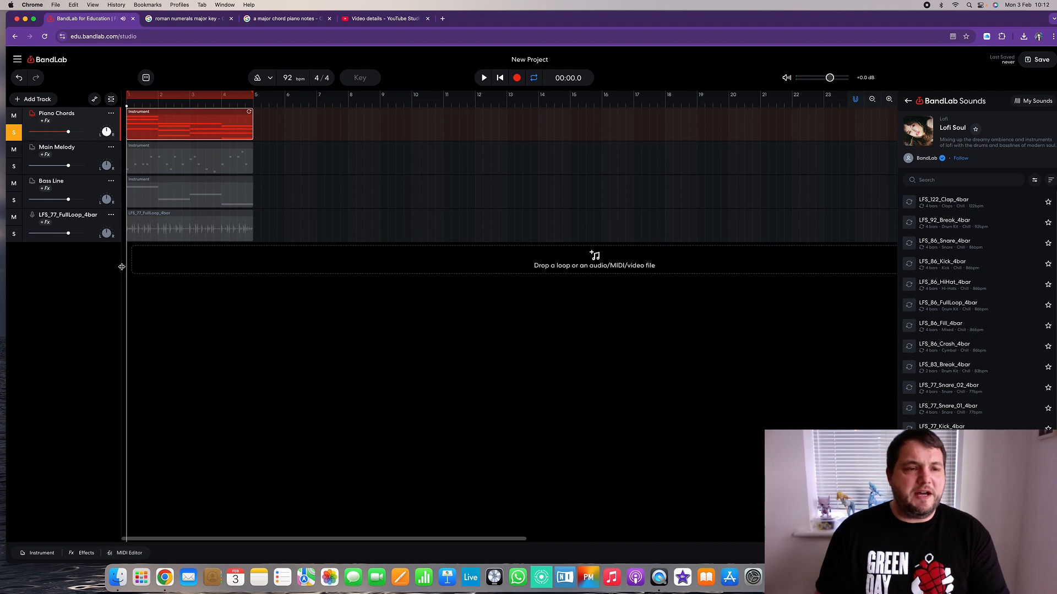
click(33, 117)
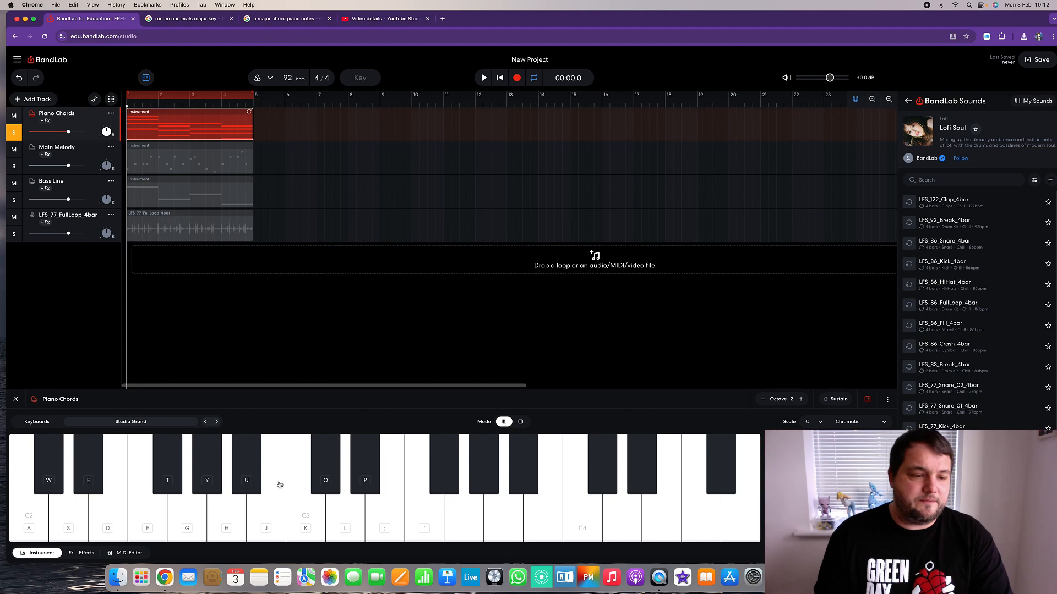
Step: Preview the Electric Piano preset, assign it to the Piano Chords track, and play the soloed chords
click(129, 423)
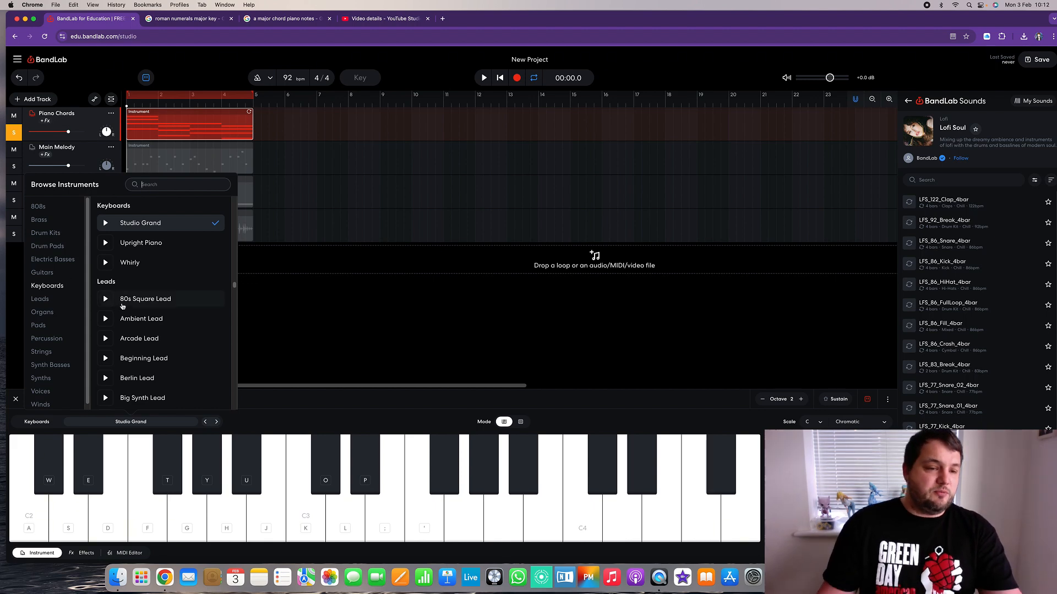
scroll(174, 296, up, 3)
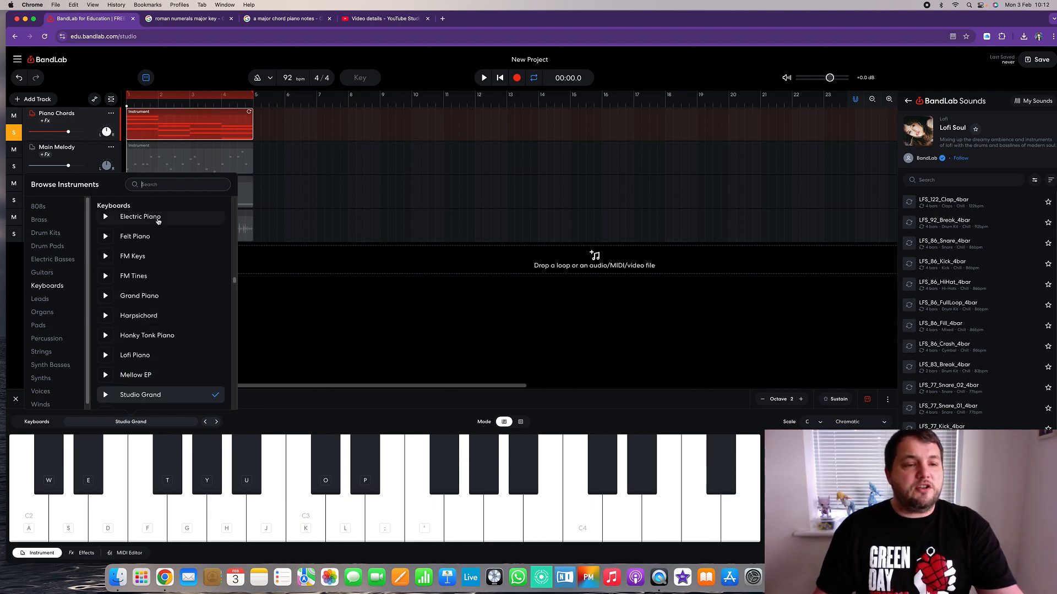
click(106, 218)
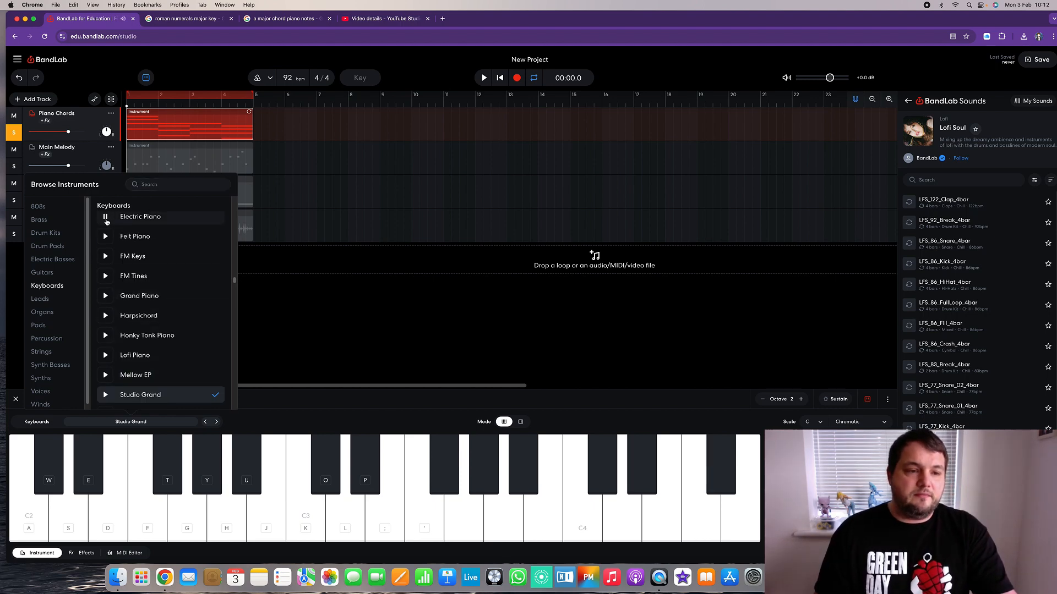
click(185, 223)
click(328, 324)
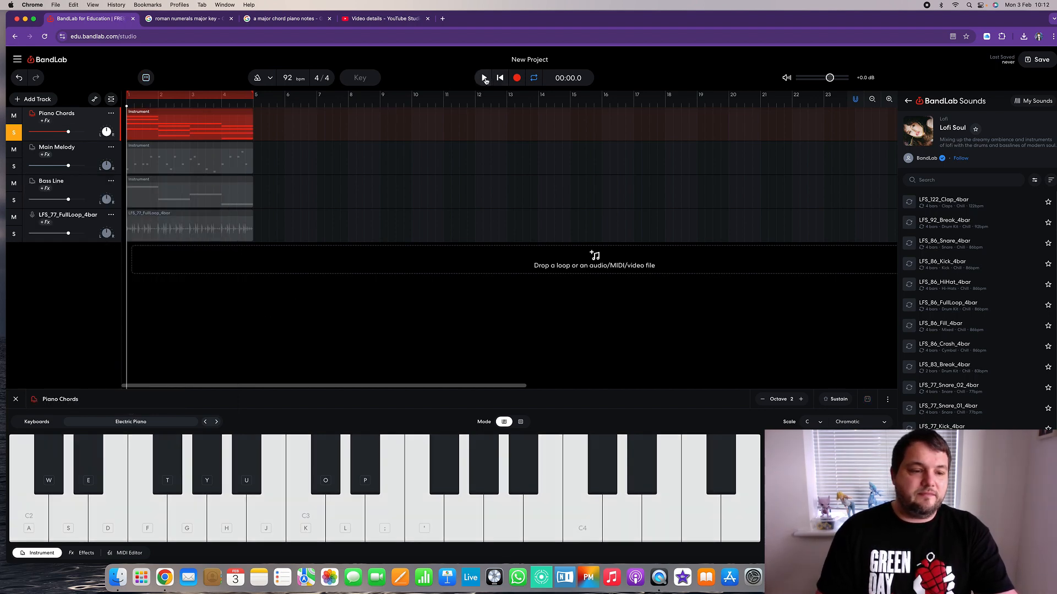
click(484, 78)
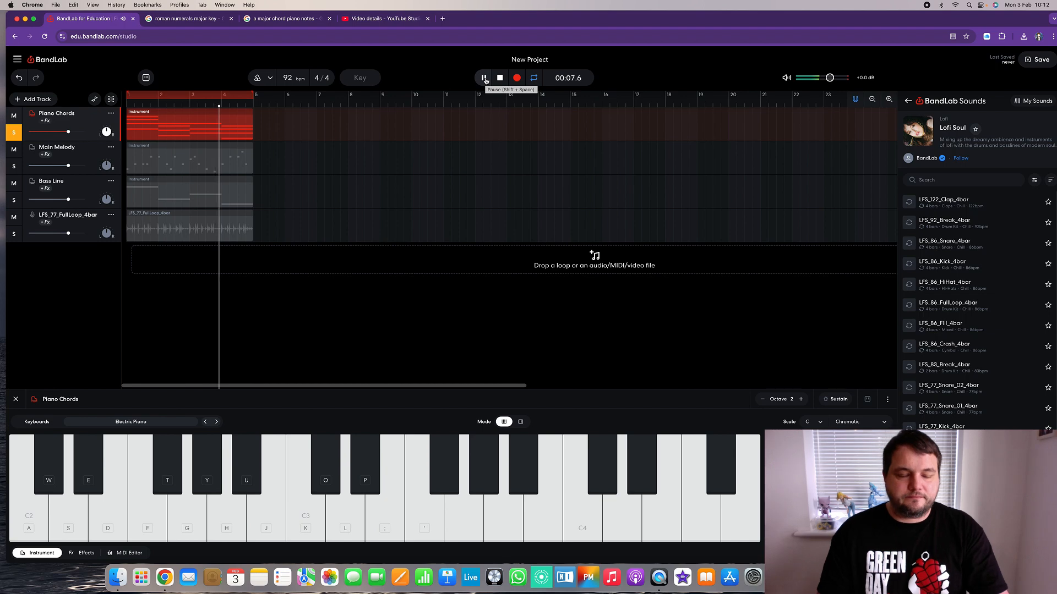
click(499, 78)
Step: Switch the solo from Piano Chords to the Main Melody track and play the melody alone
click(14, 132)
click(58, 150)
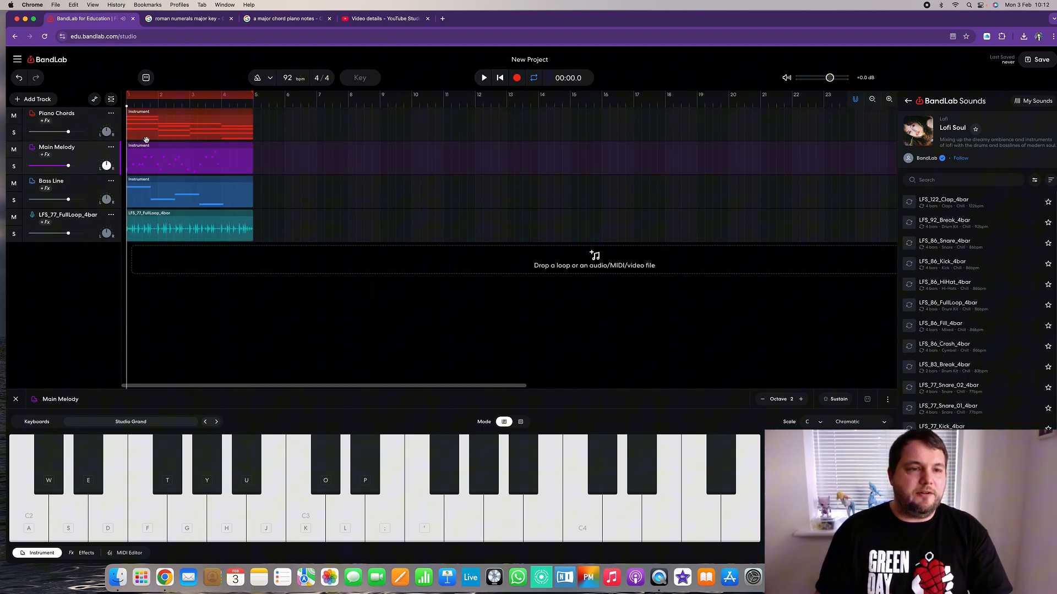
click(14, 166)
click(490, 79)
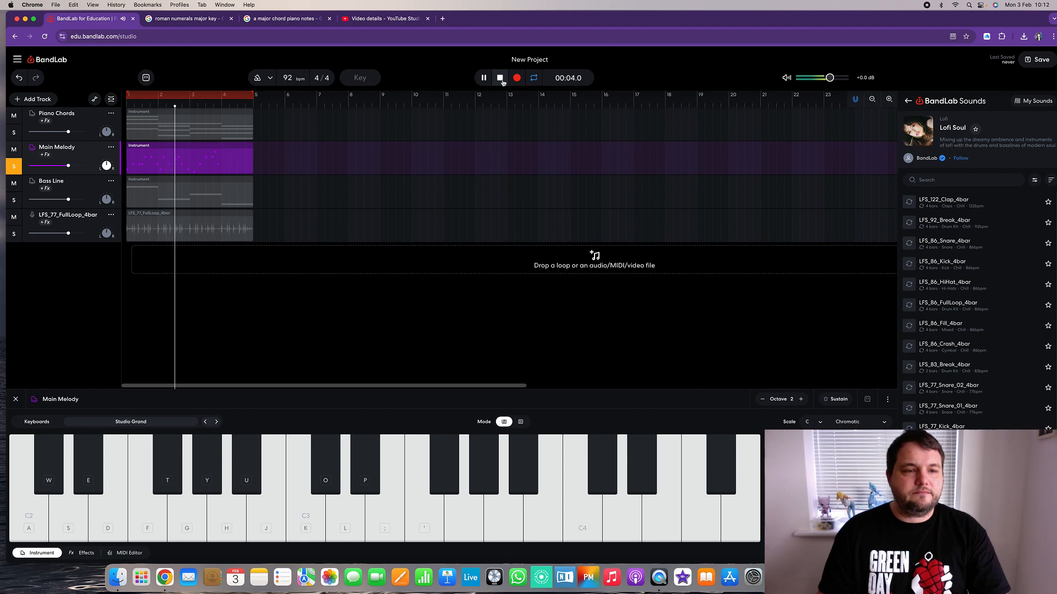
click(504, 80)
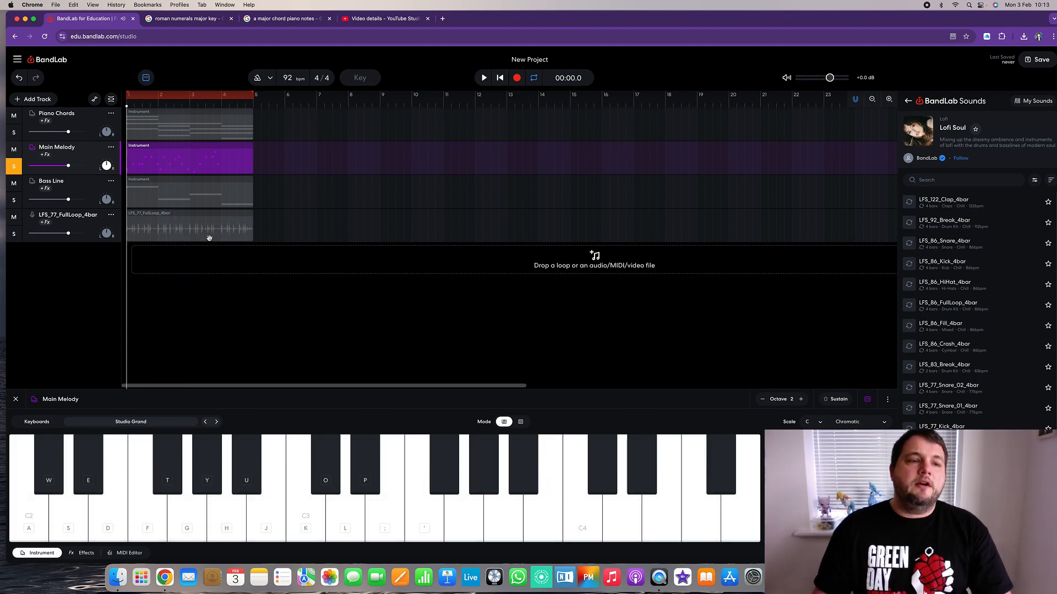
Step: Change the Main Melody track's instrument to Electric Piano and play the melody alone
click(149, 423)
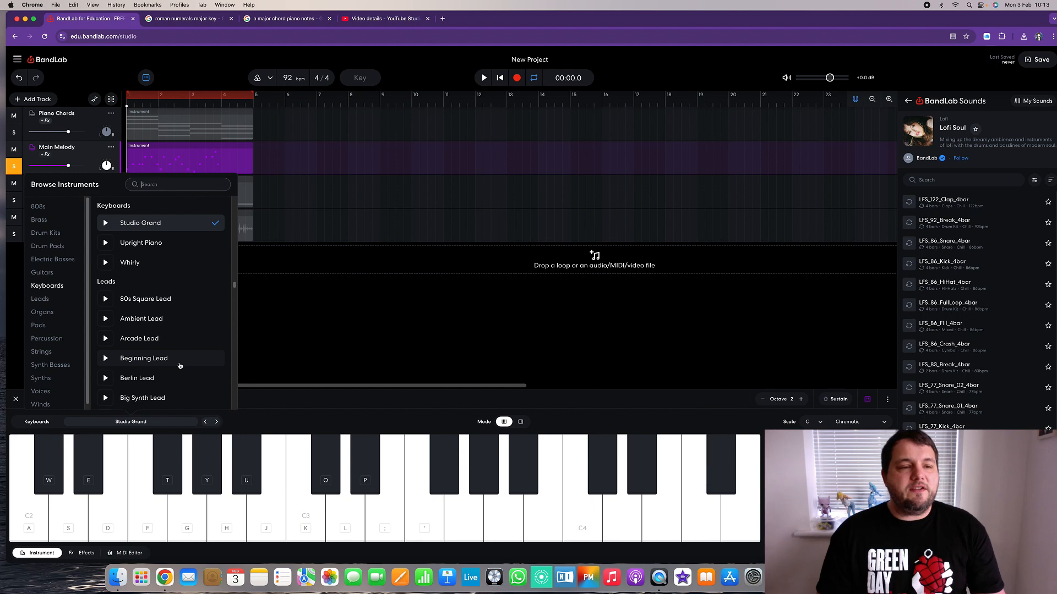
scroll(166, 308, up, 5)
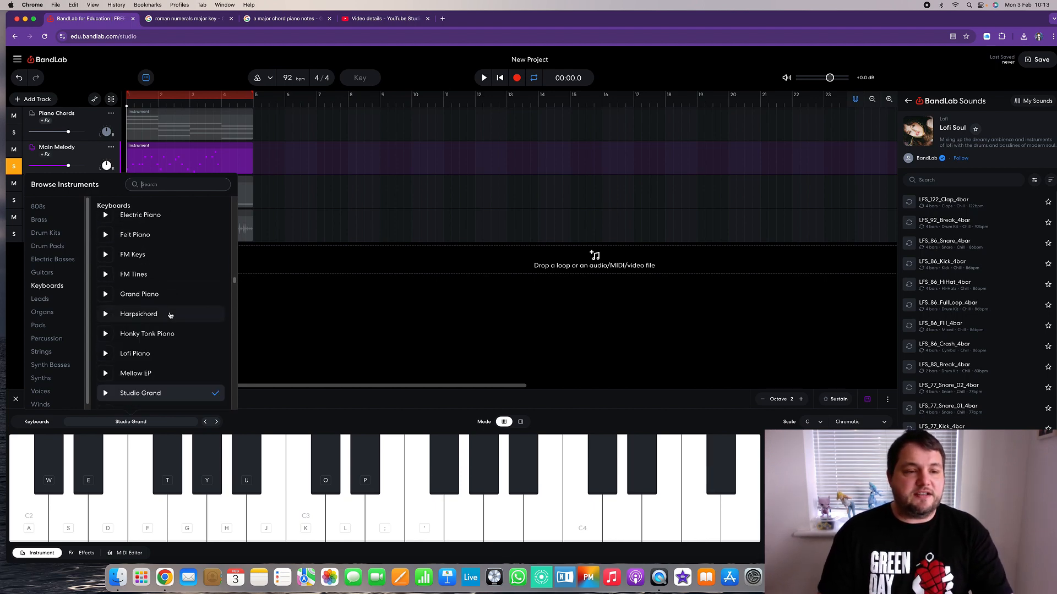
click(128, 216)
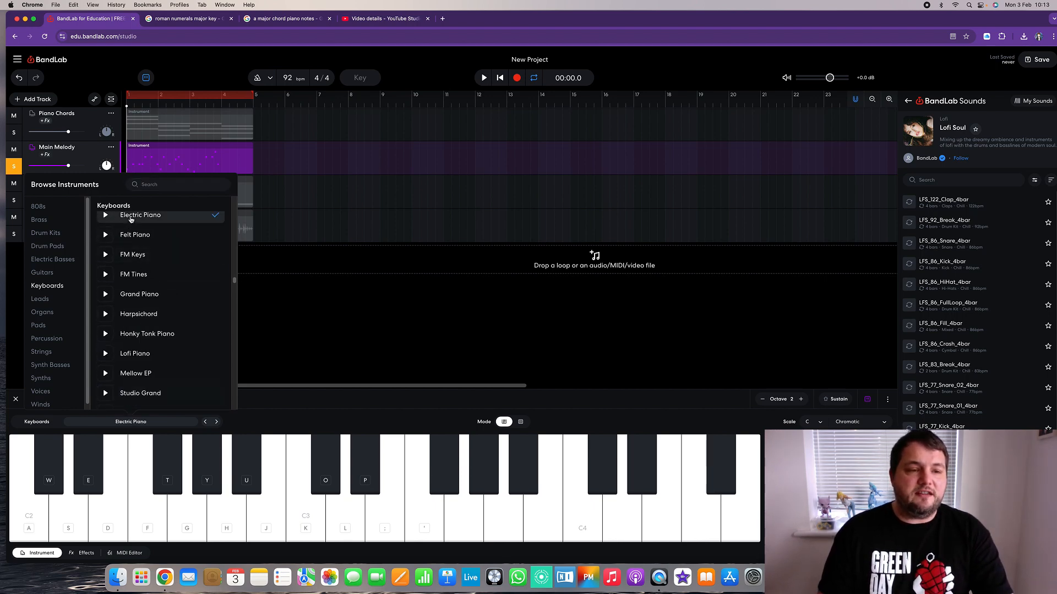
click(279, 304)
click(484, 78)
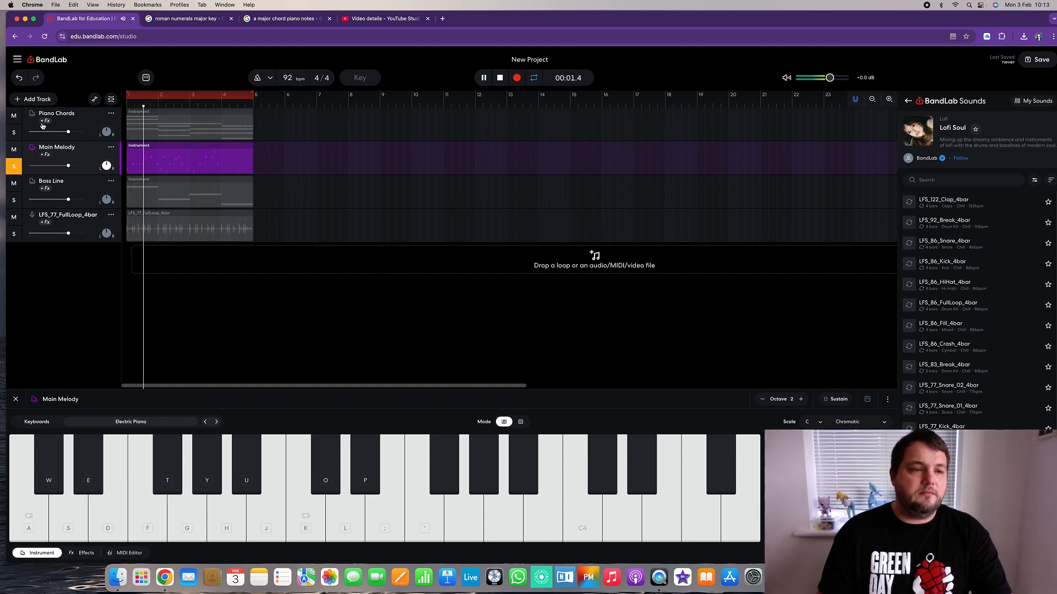
click(500, 78)
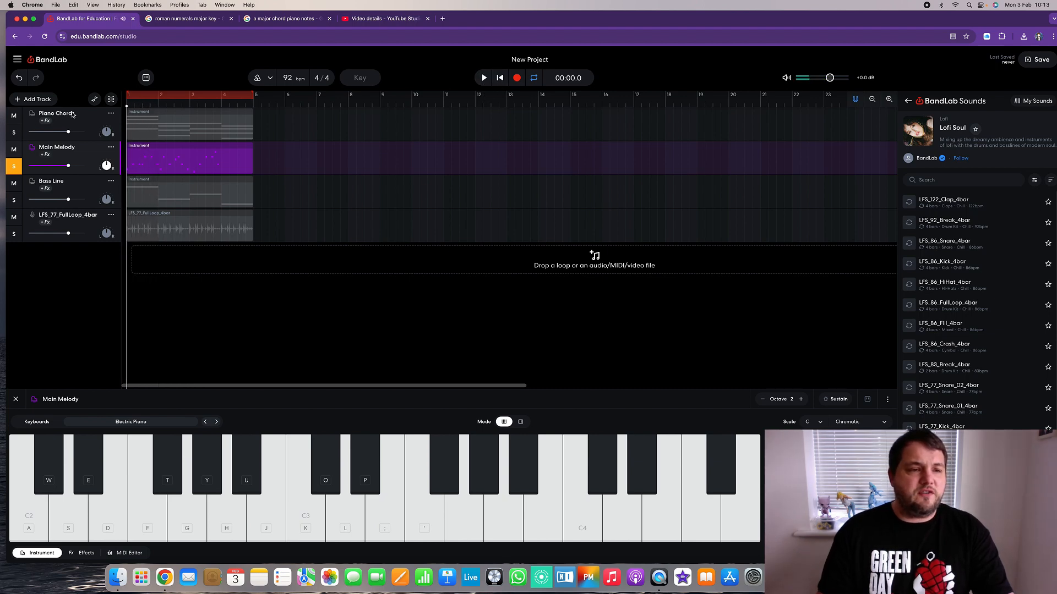
Step: Solo the Piano Chords track alongside Main Melody and play the two together
click(14, 132)
click(485, 78)
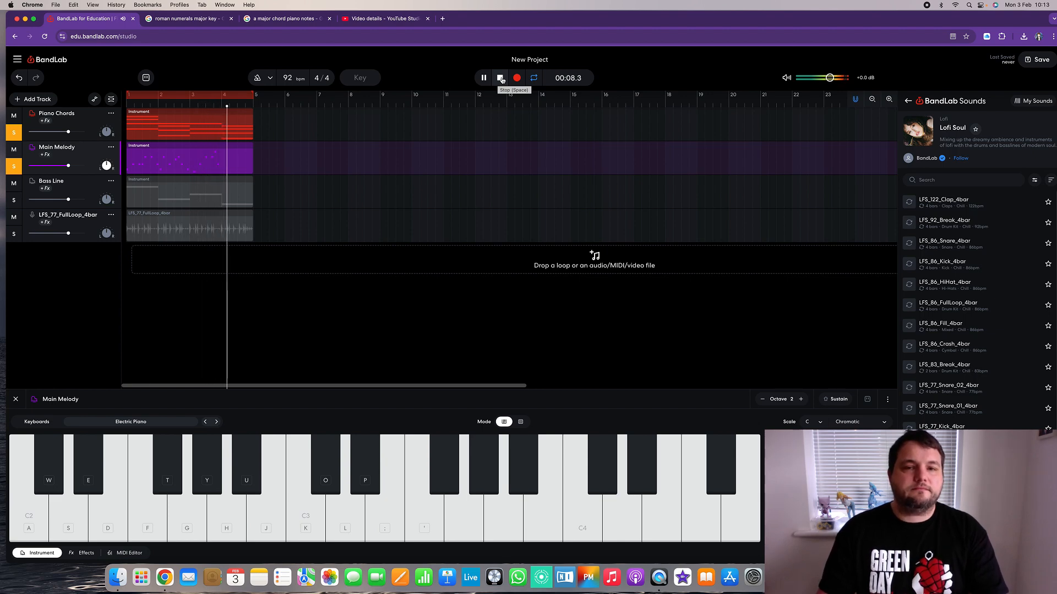
click(500, 78)
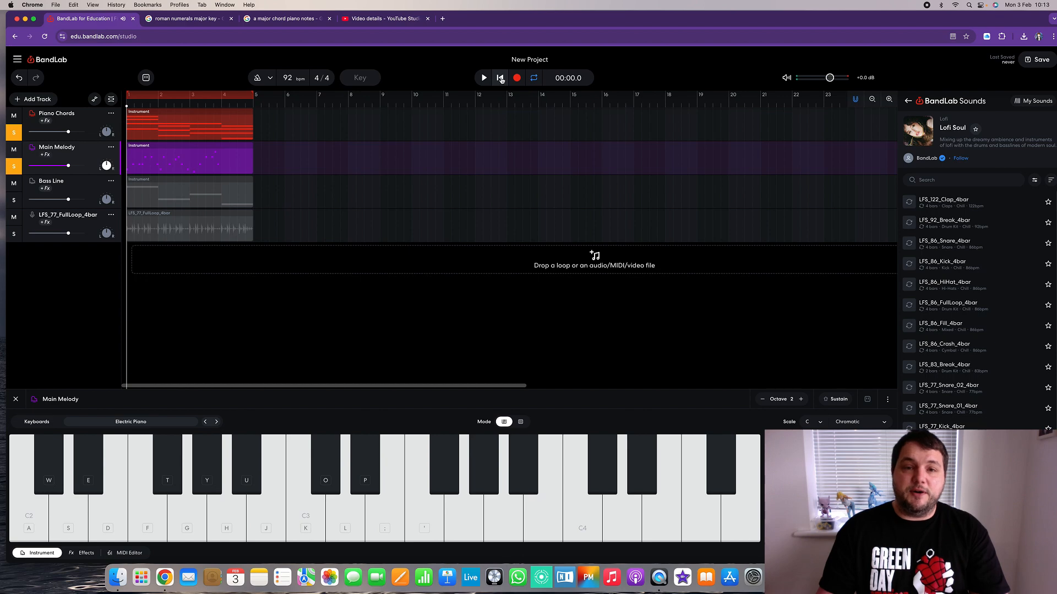
Step: Switch the solo from Main Melody and Piano Chords to the Bass Line track and open the Bass Line's instrument
click(14, 166)
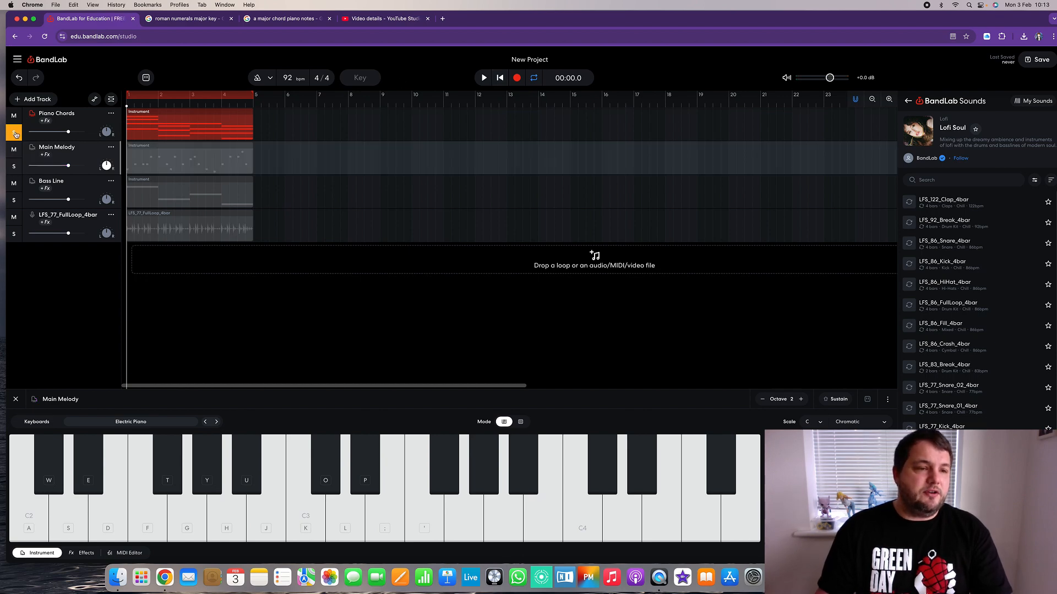
click(14, 133)
click(66, 185)
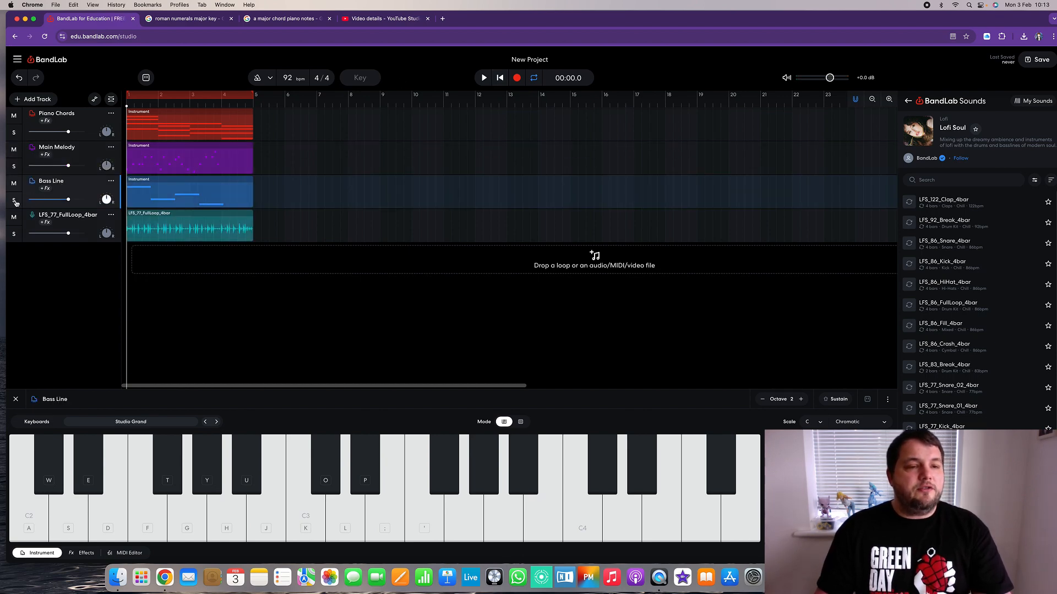
click(14, 201)
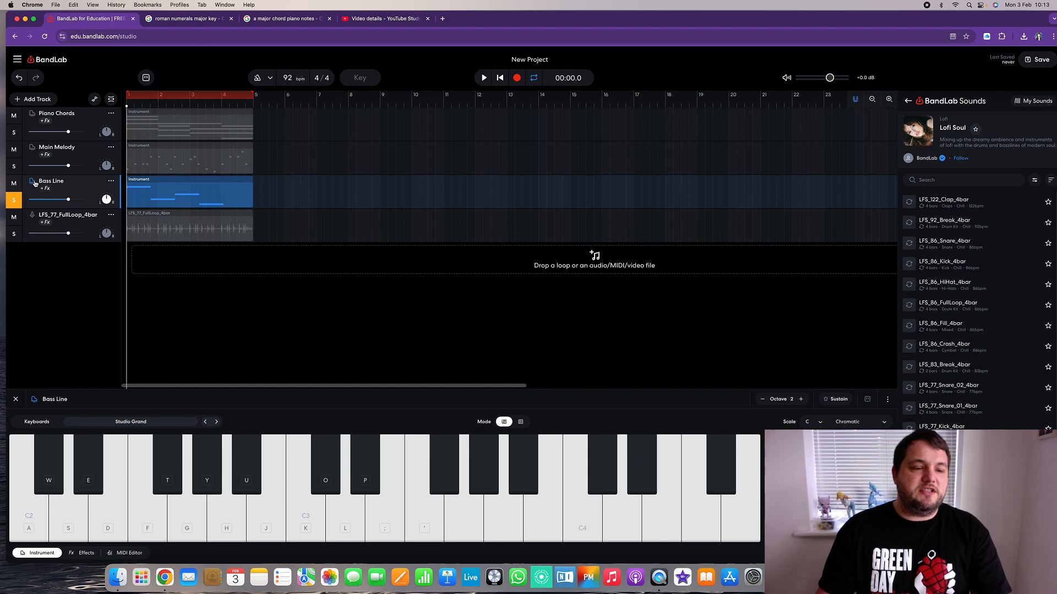
click(15, 401)
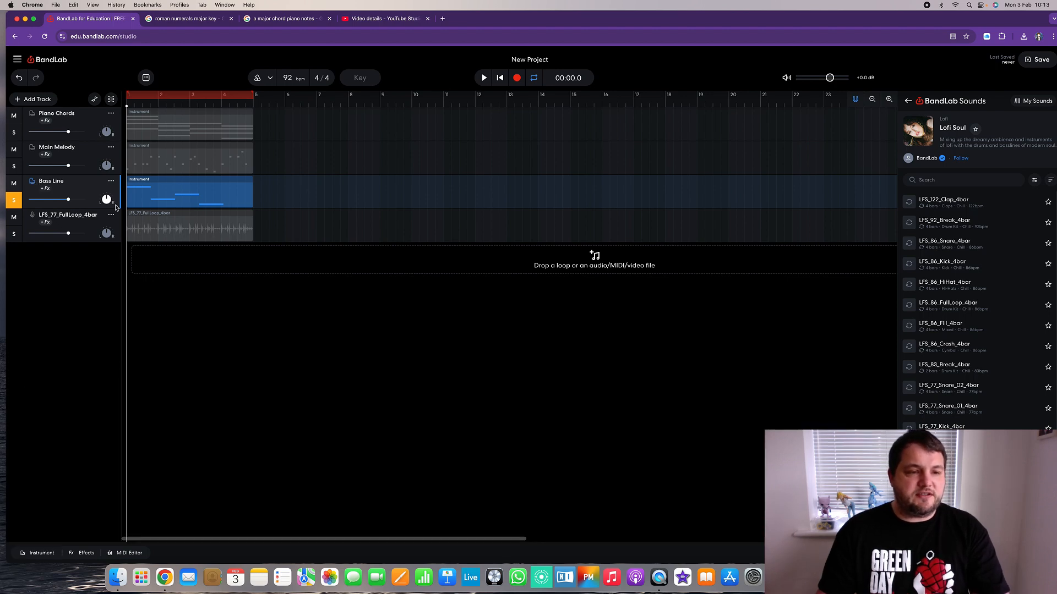
click(33, 183)
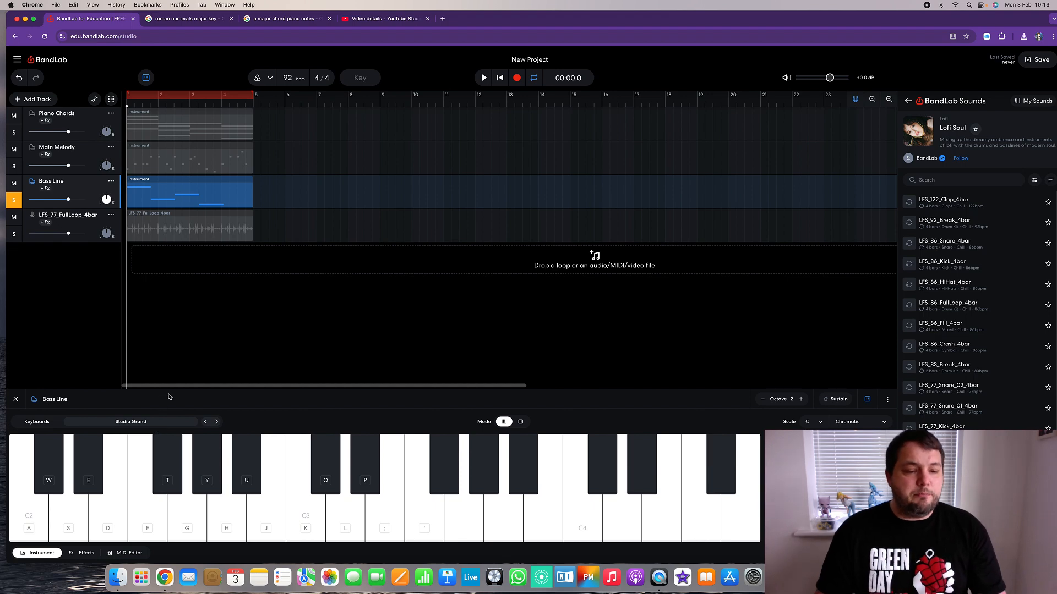
Step: Preview the electric bass presets, assign Jazz Bass to the Bass Line track, and close the instrument
click(158, 423)
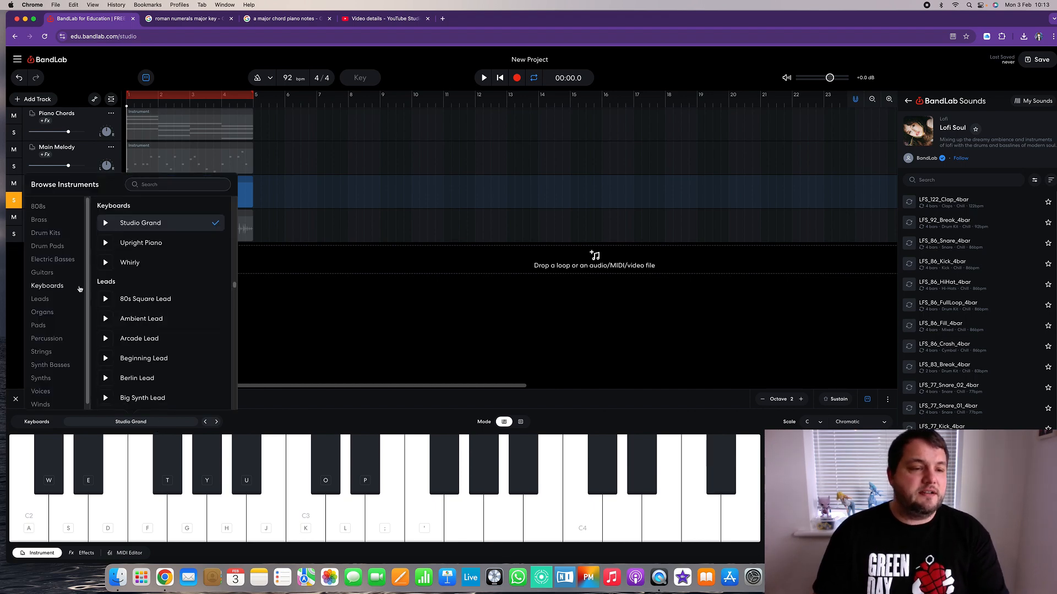
click(63, 263)
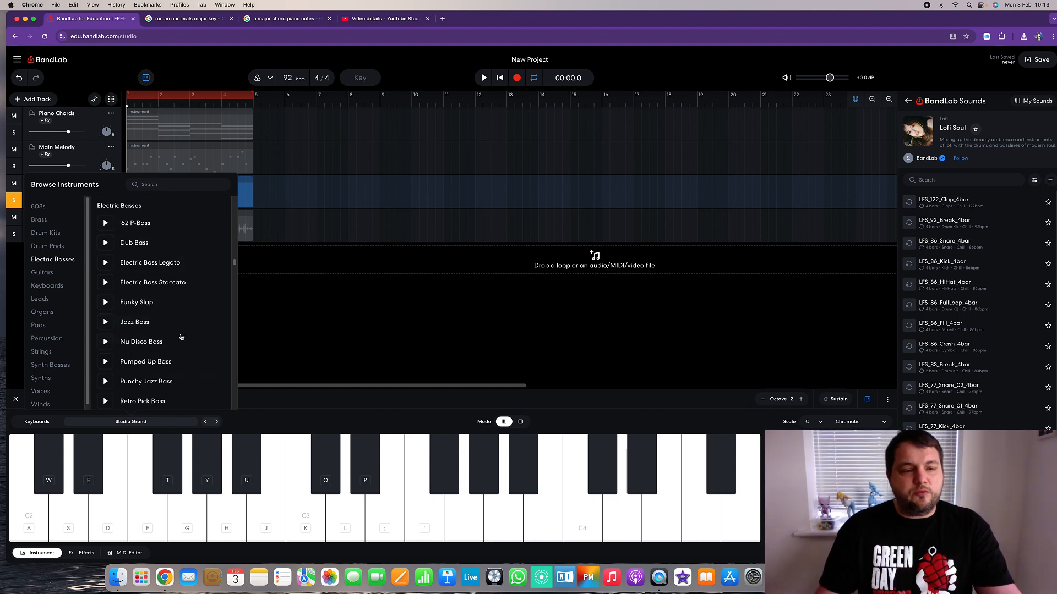
scroll(180, 336, down, 5)
scroll(176, 334, up, 10)
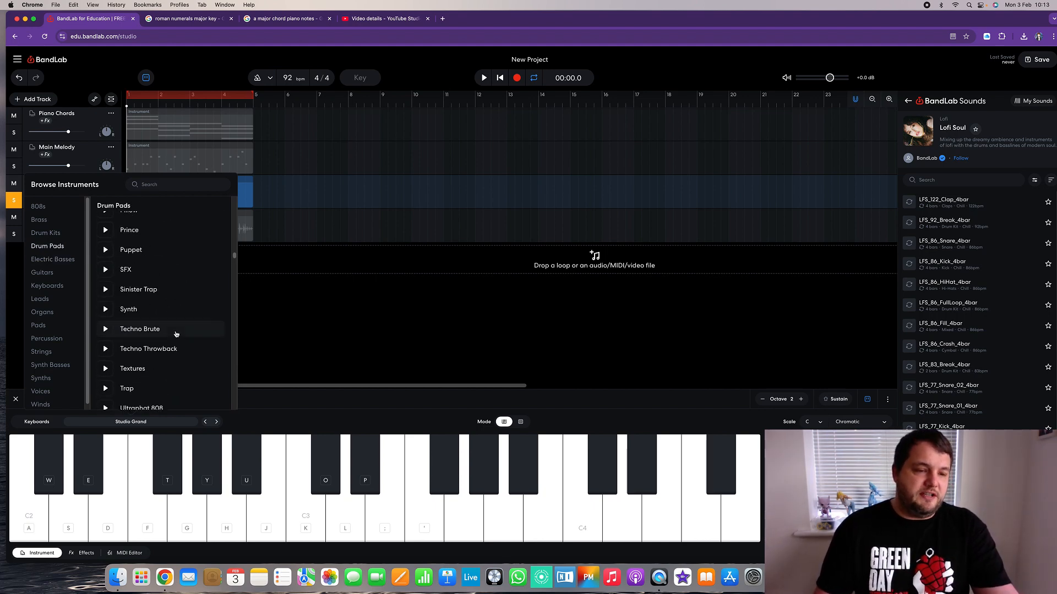
drag(234, 256, 236, 262)
scroll(235, 262, down, 4)
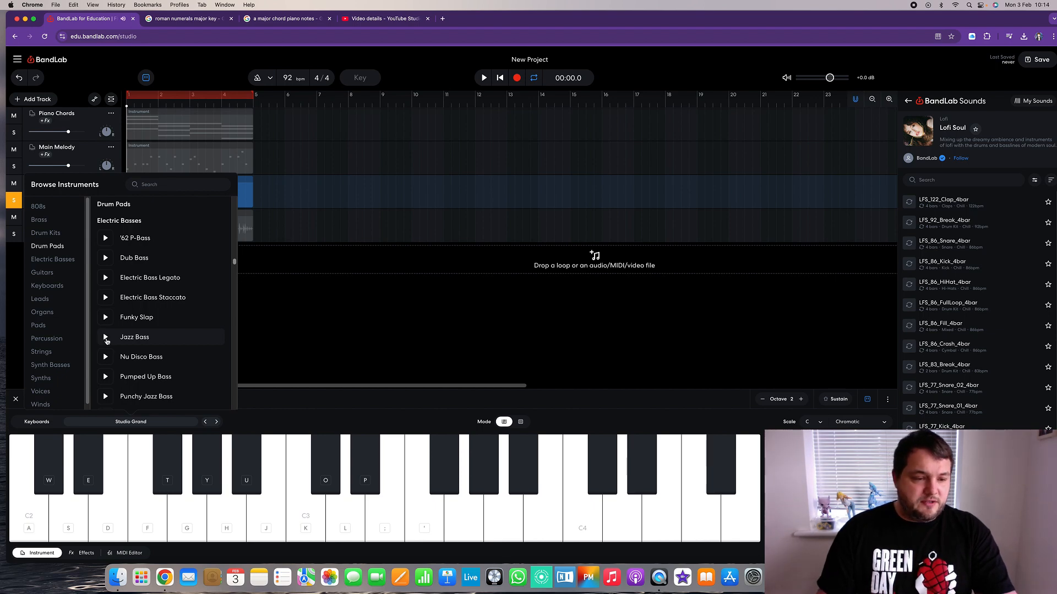
scroll(140, 358, down, 3)
scroll(164, 362, up, 2)
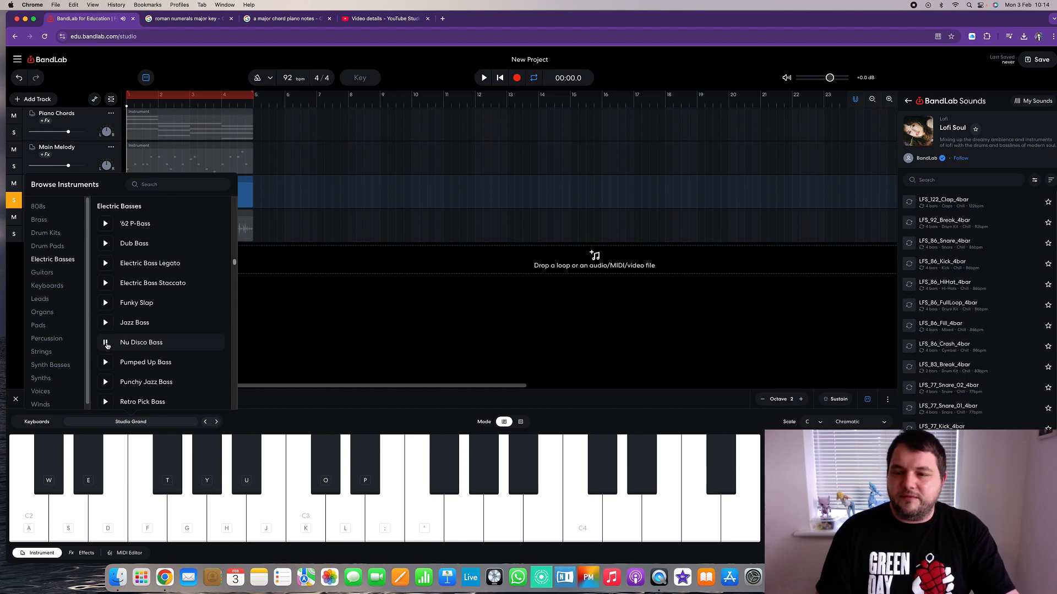
click(130, 326)
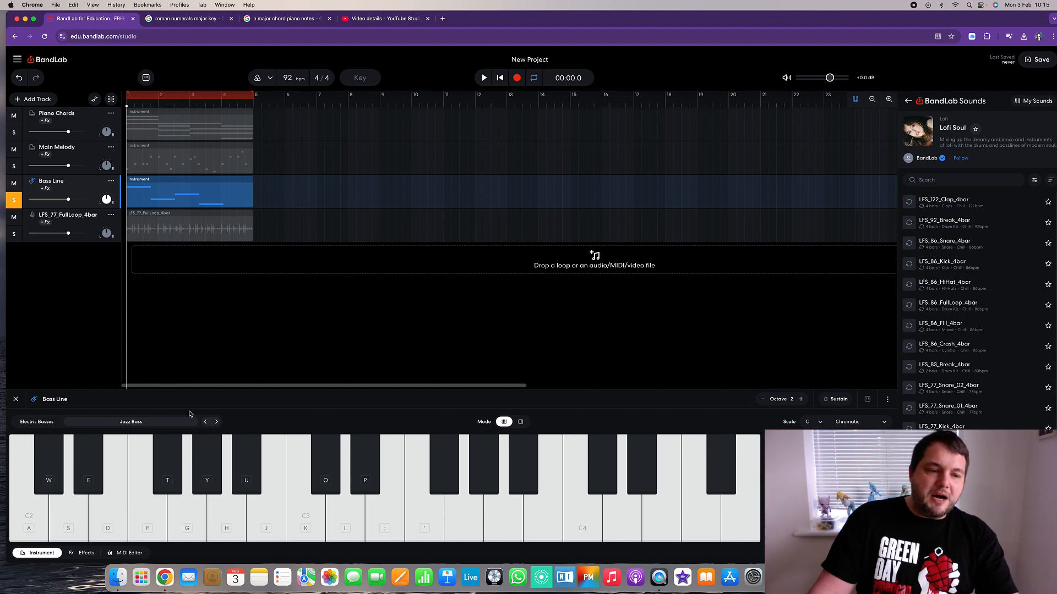
click(15, 399)
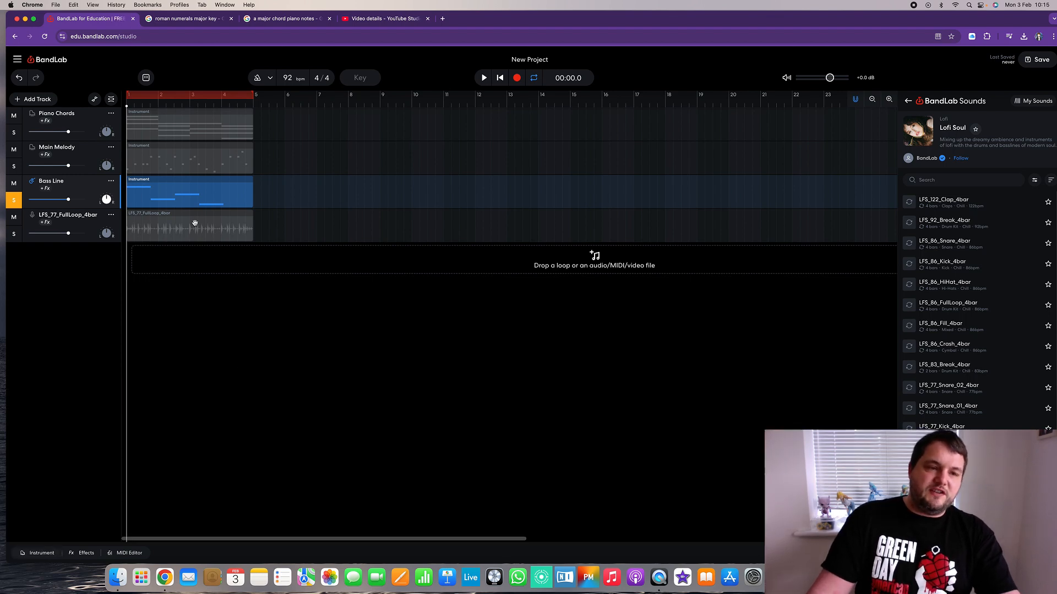
Step: Open the Bass Line region in the MIDI Editor and play the soloed bass line
double_click(197, 190)
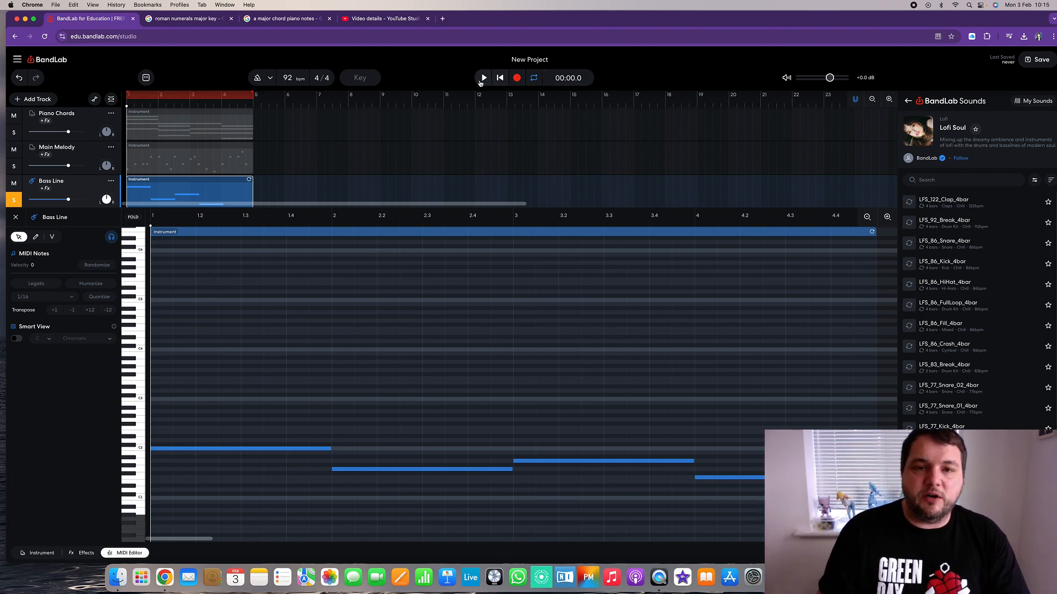
click(484, 79)
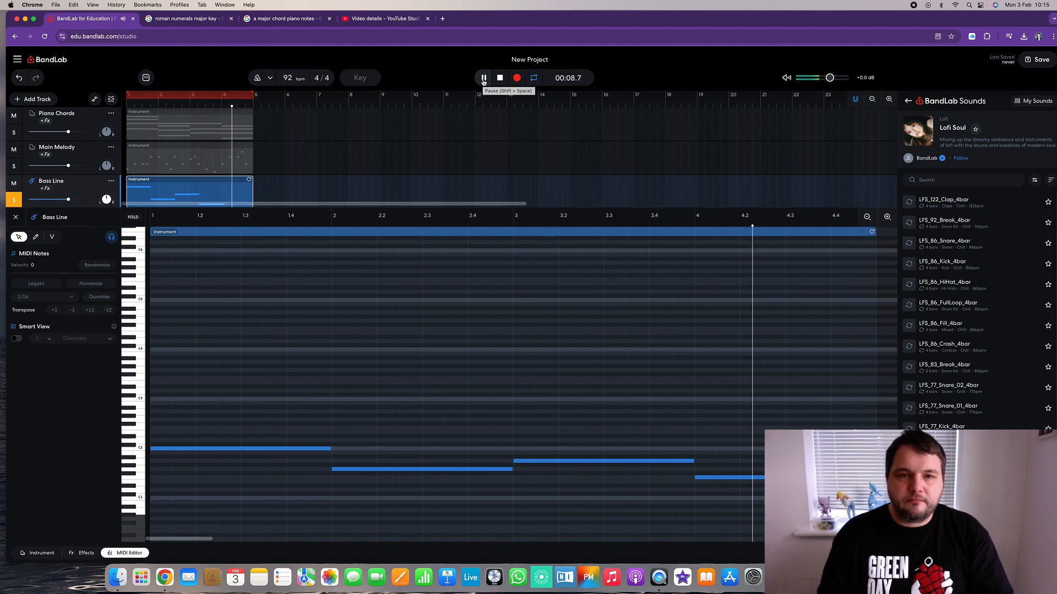
click(483, 80)
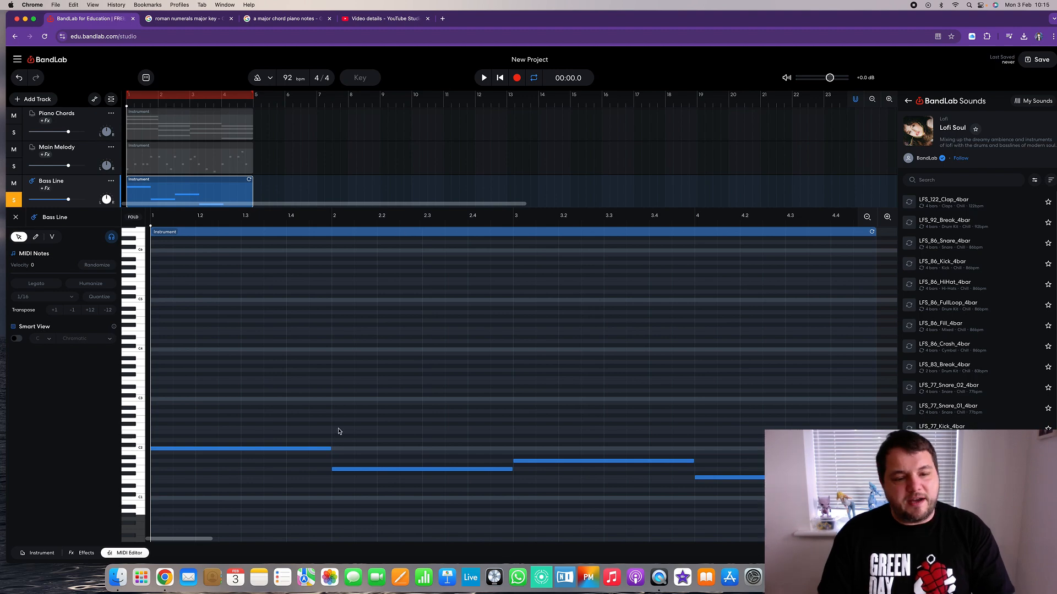
Step: Shorten each of the four bass notes to two beats, so each fills only the first half of its bar
drag(330, 449, 237, 452)
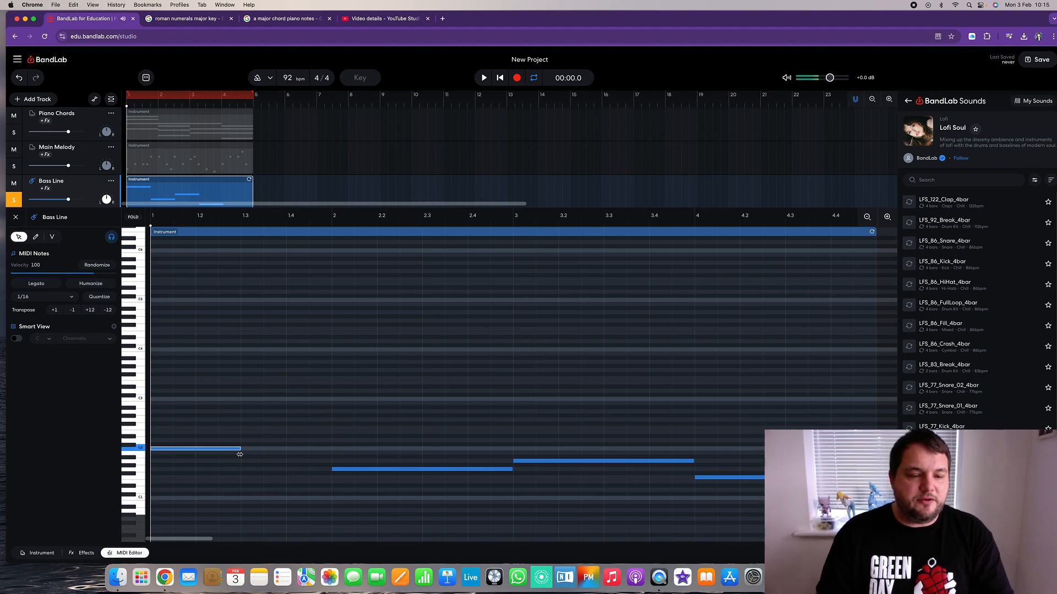
drag(512, 471, 419, 478)
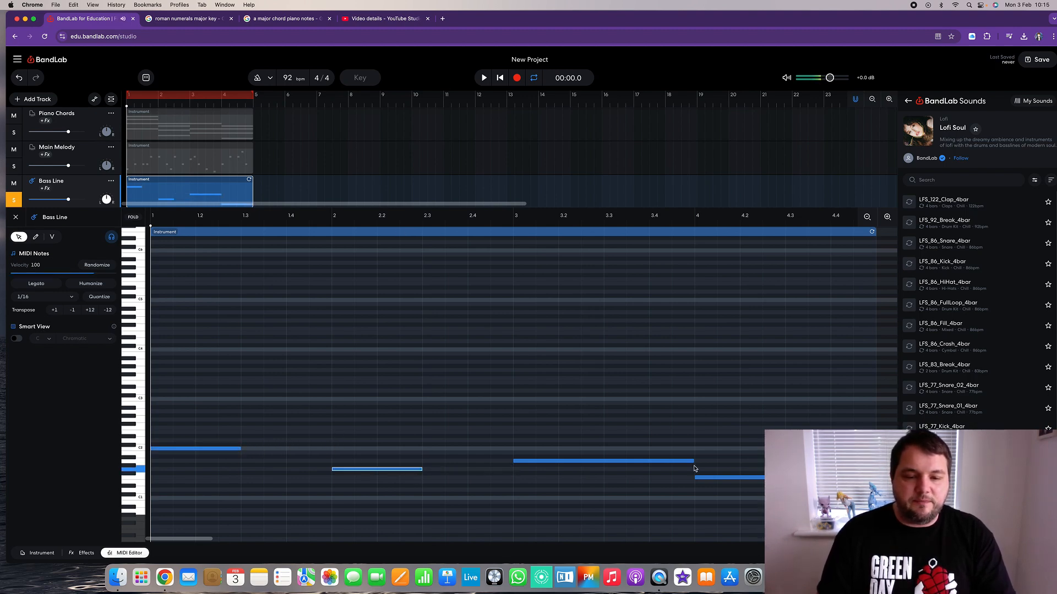
drag(692, 461, 605, 469)
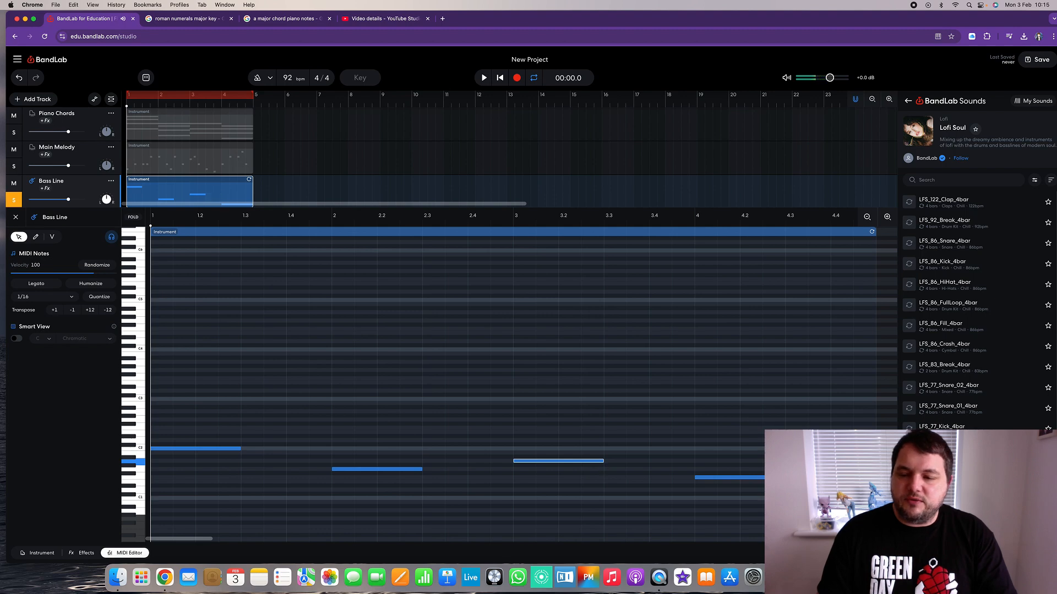
drag(874, 478, 785, 479)
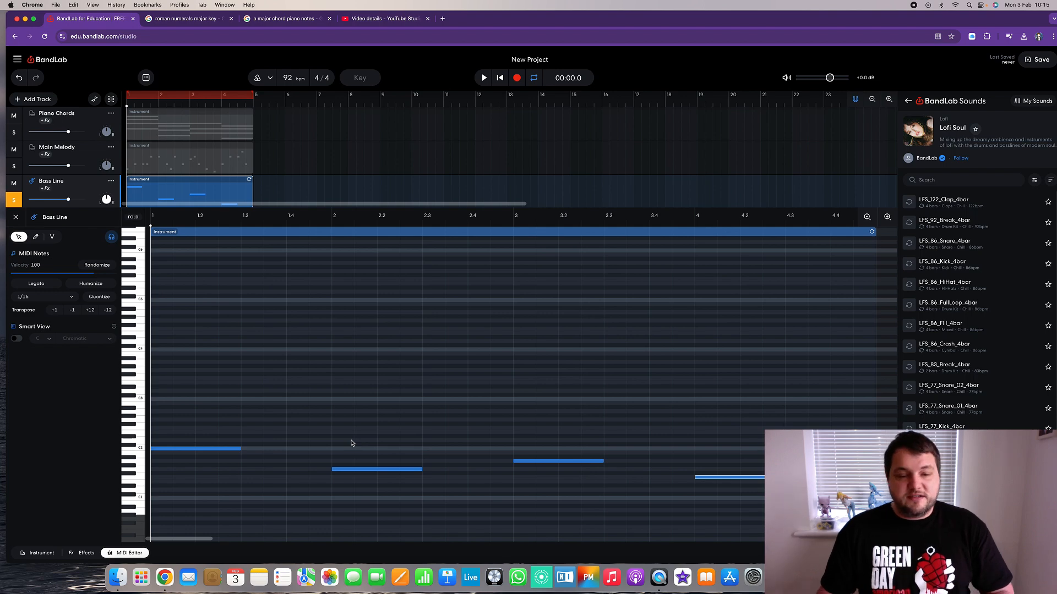
Step: Add a one-beat E2 on beat 3 and a one-beat D2 on beat 4 of bar 1, and play the bass line
drag(228, 450, 260, 437)
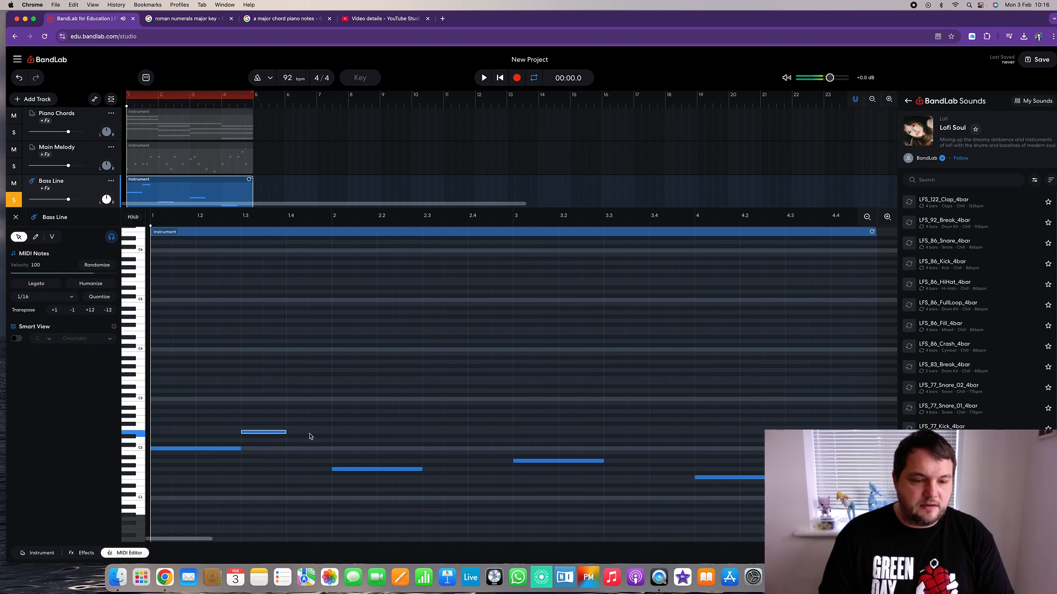
drag(307, 433, 318, 445)
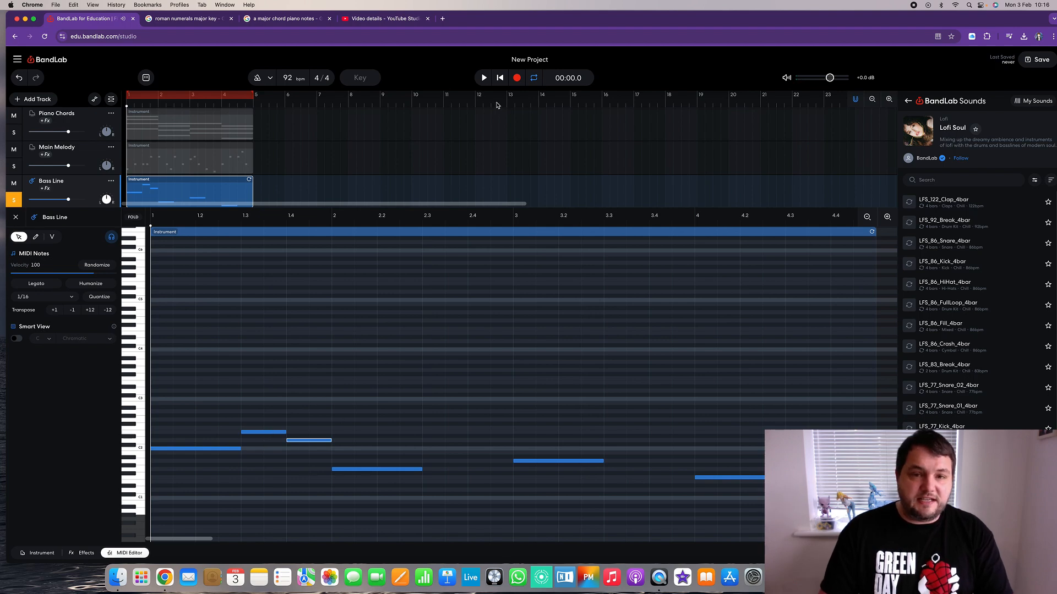
click(484, 78)
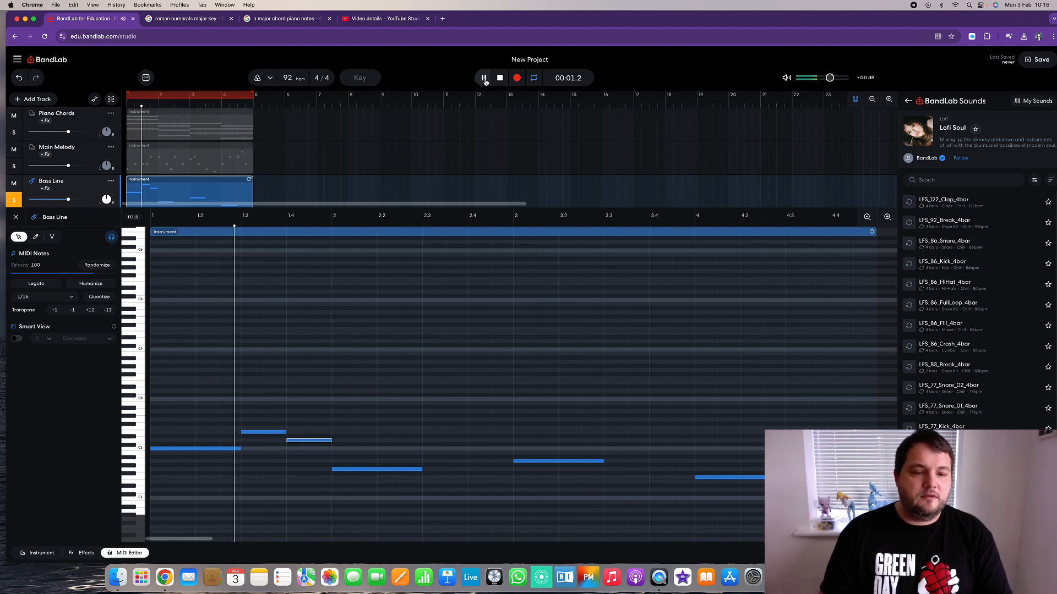
click(500, 82)
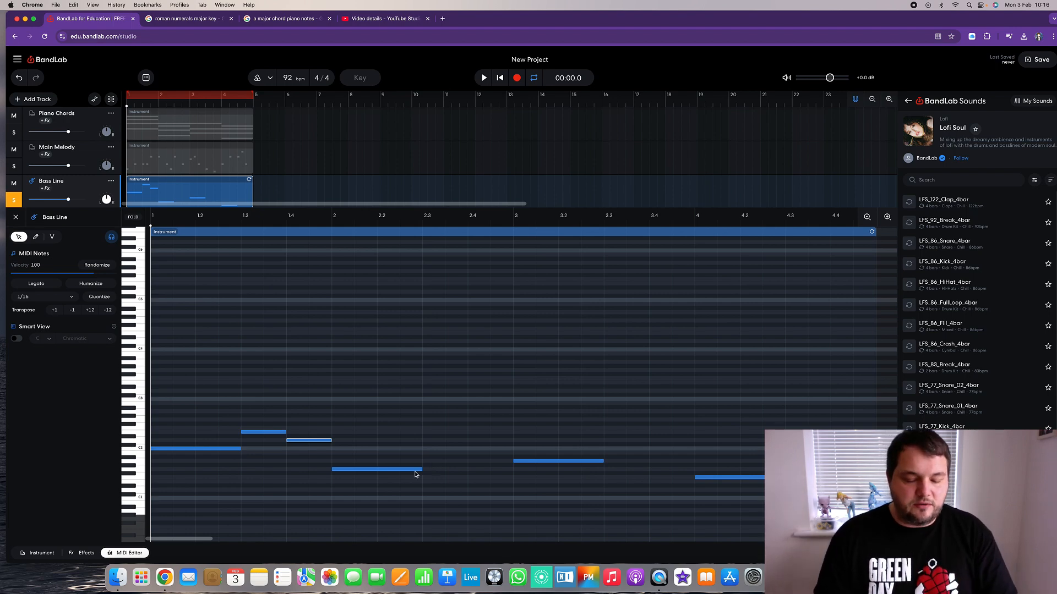
key(space)
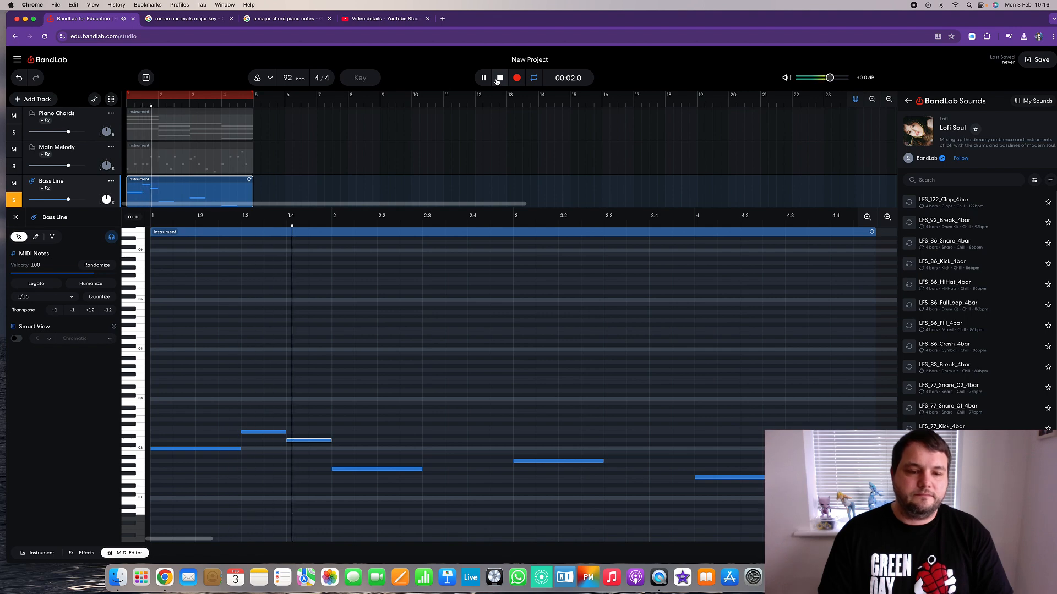
click(499, 81)
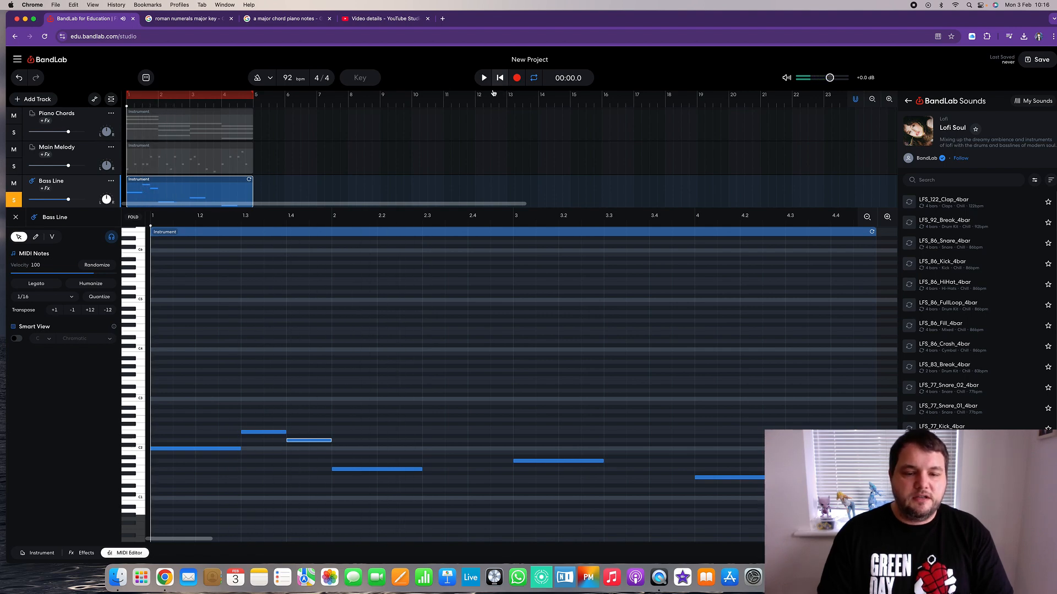
Step: Fill the second half of bar 2 with a half-beat D2, a half-beat C2 and a one-beat E2, checking by playback
drag(321, 443, 513, 449)
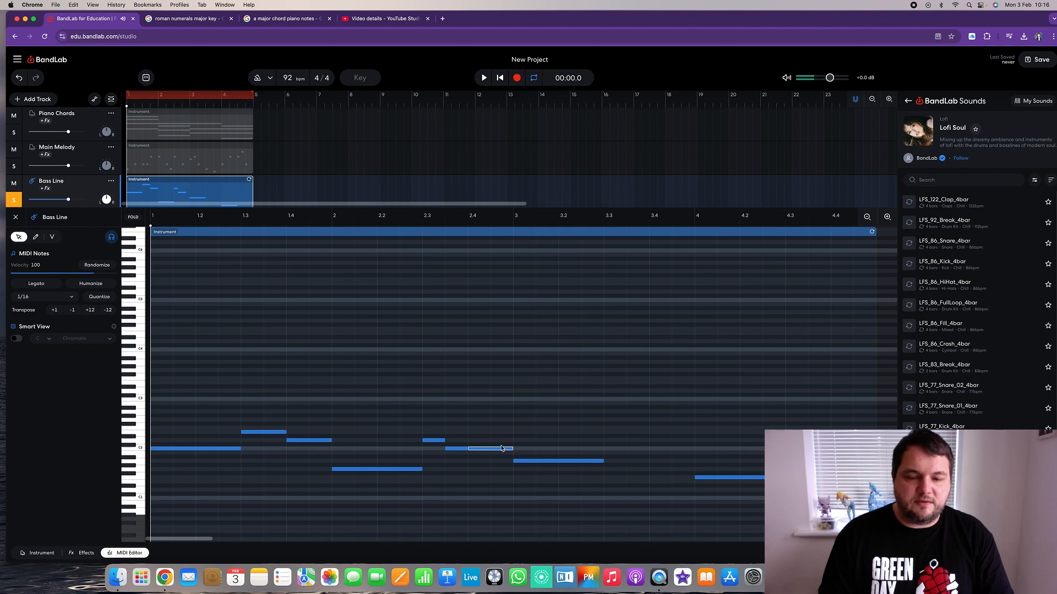
click(484, 78)
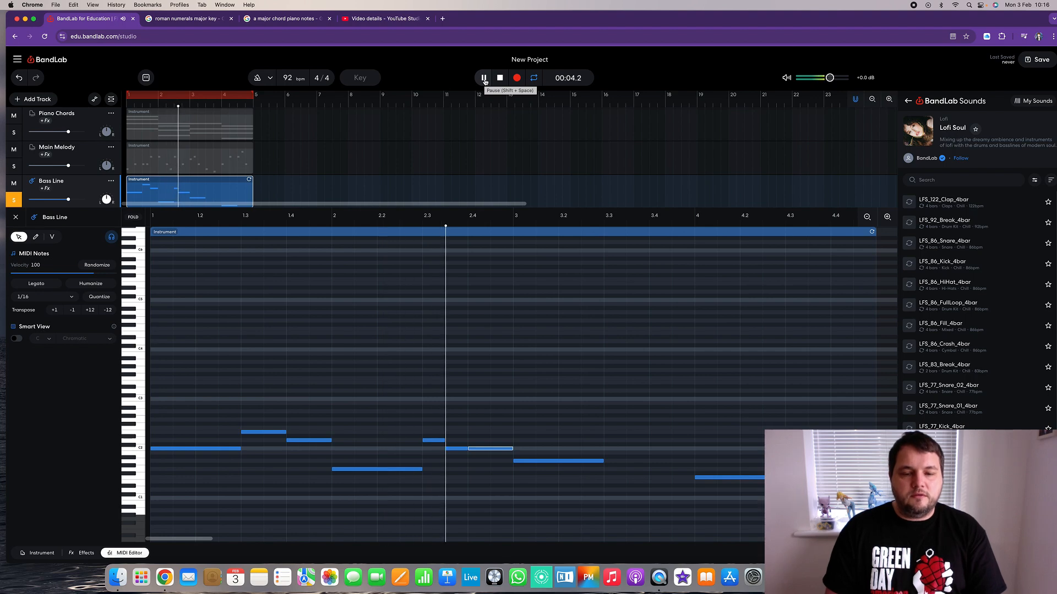
click(499, 78)
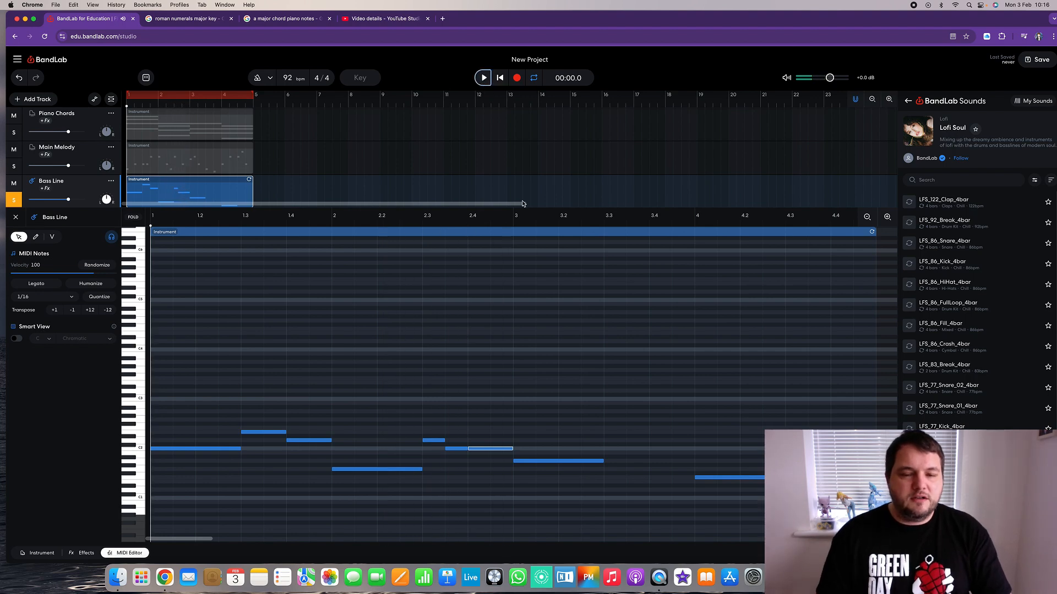
click(484, 450)
drag(484, 451, 484, 435)
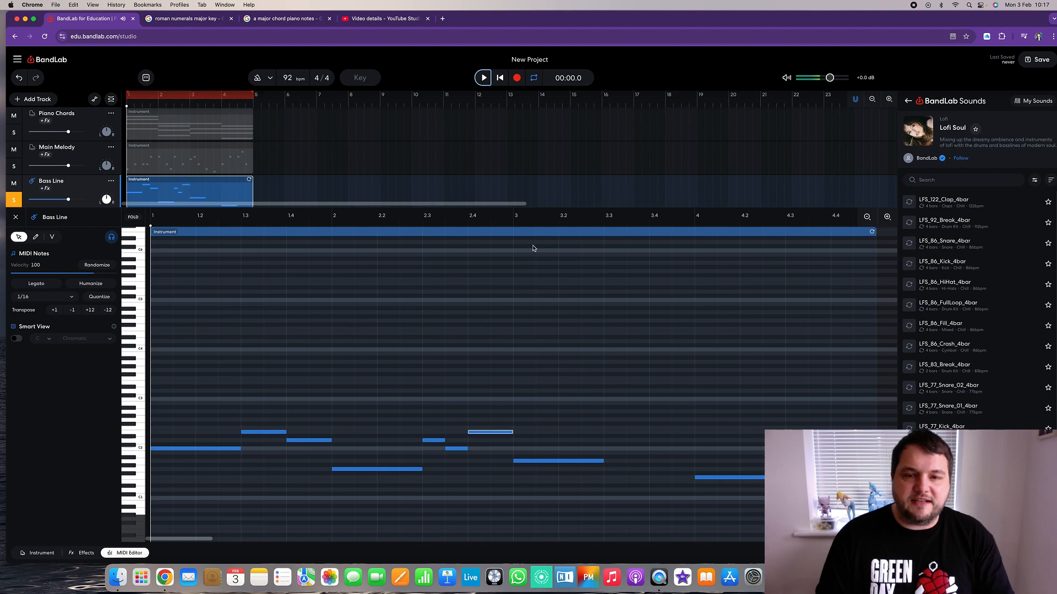
click(485, 78)
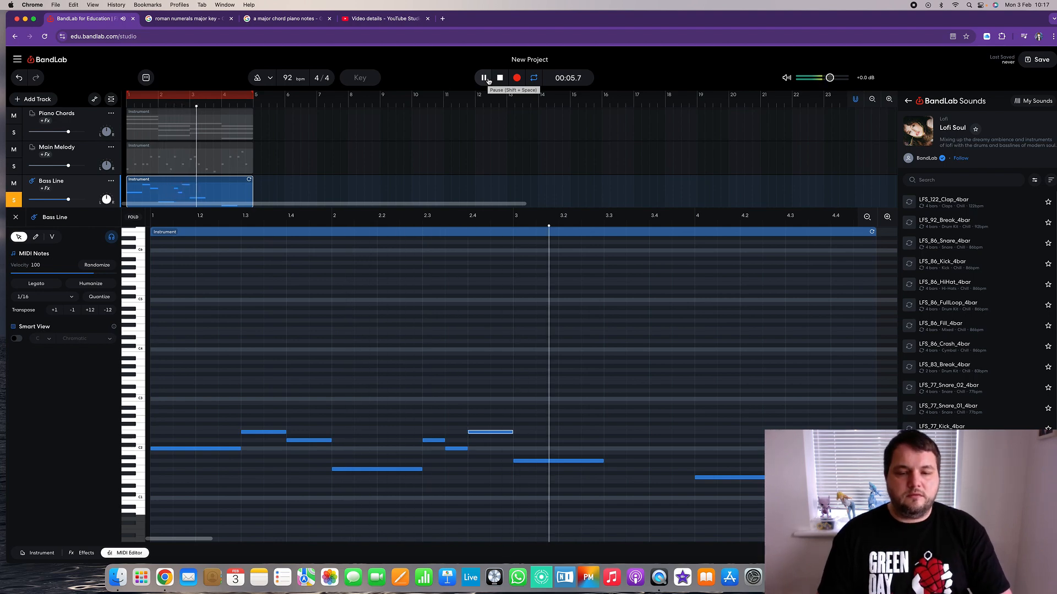
key(space)
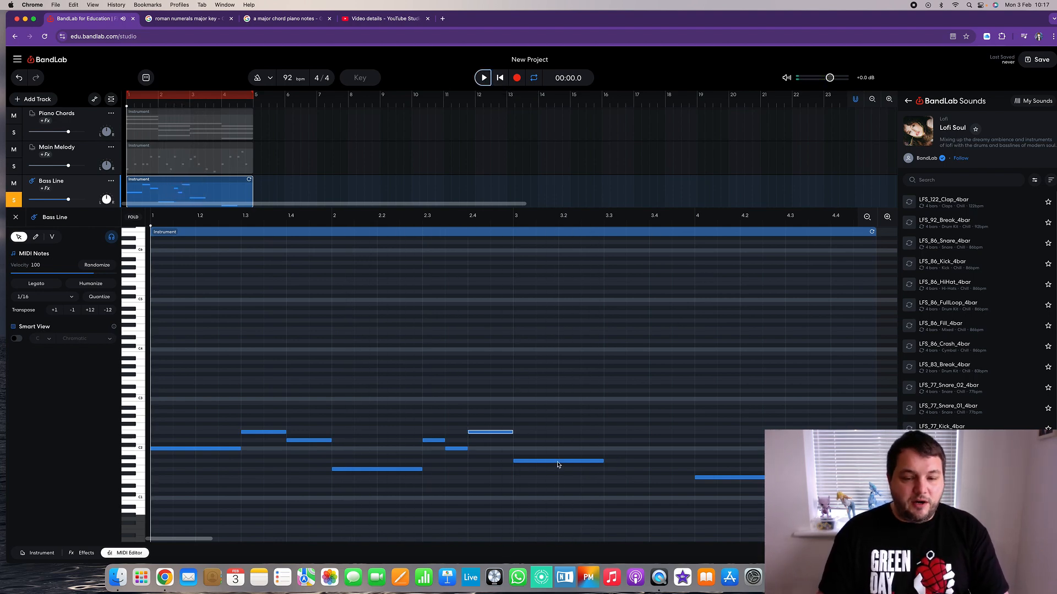
Step: Add a one-beat D2 on beat 3 and a one-beat F2 on beat 4 of bar 3, and play the bass line
drag(487, 436, 626, 444)
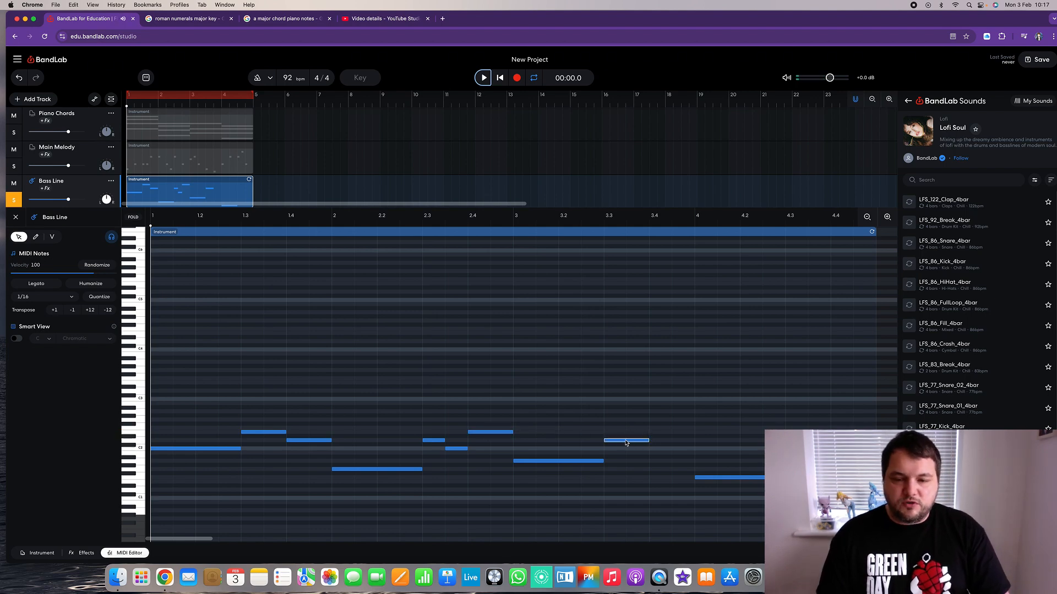
click(648, 441)
drag(633, 441, 670, 429)
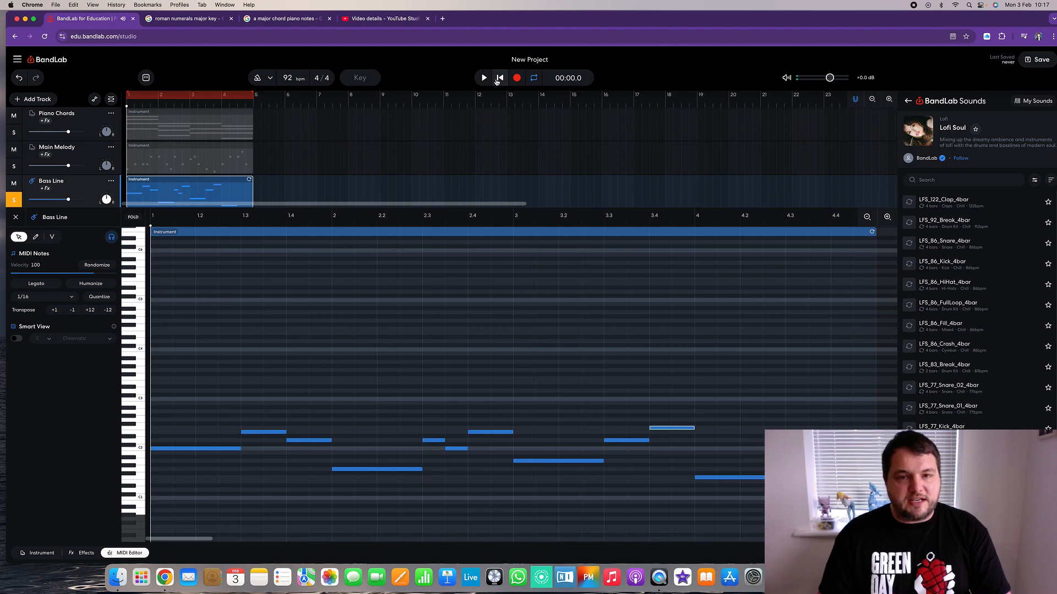
click(483, 80)
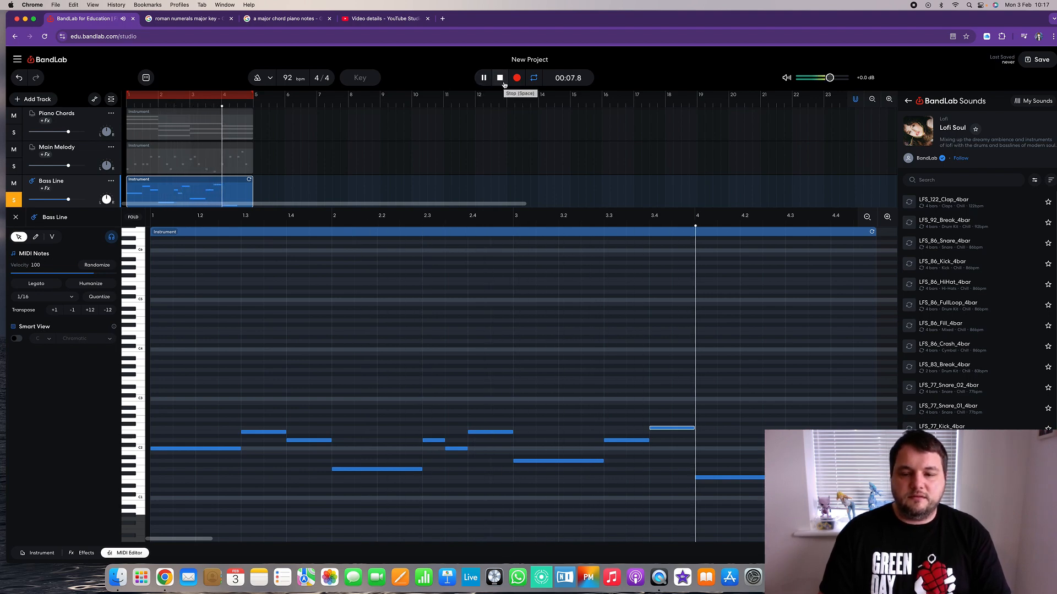
click(500, 78)
Step: Add a one-beat F2 on beat 4 of bar 4
drag(669, 432, 852, 429)
click(751, 479)
click(853, 428)
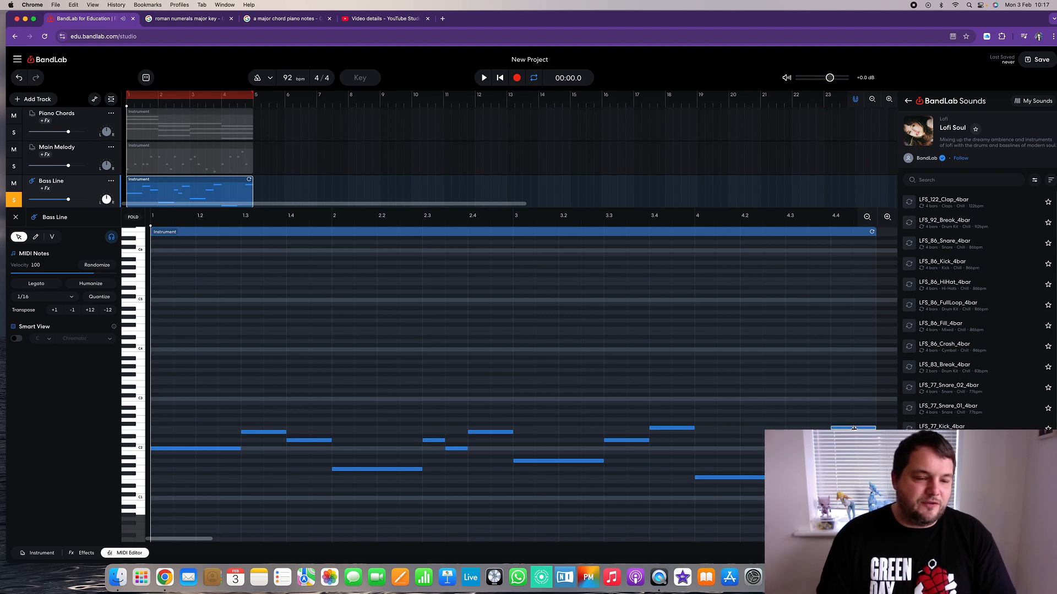
drag(765, 479, 764, 478)
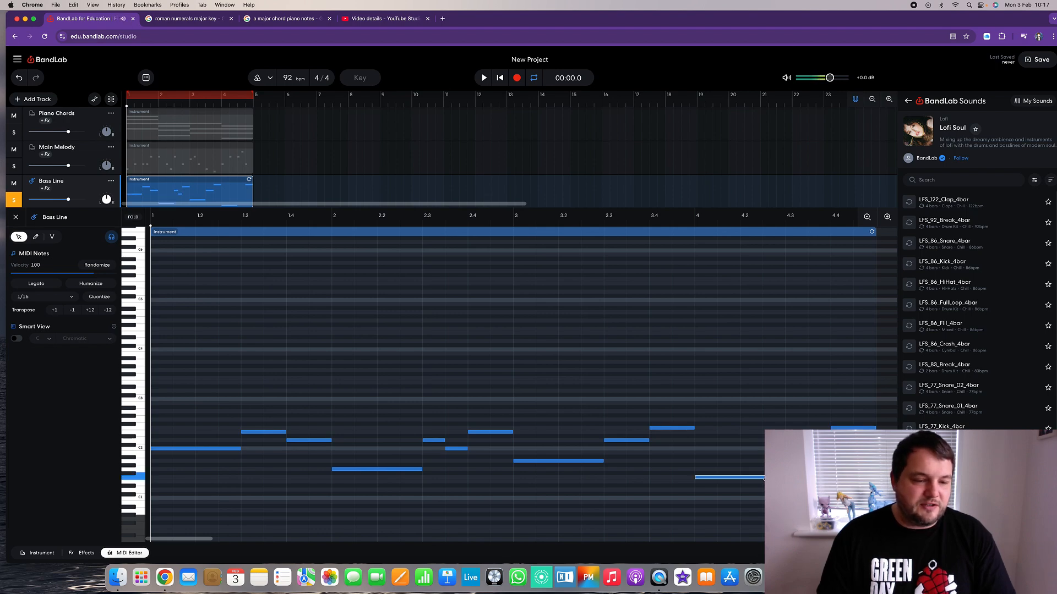
click(842, 429)
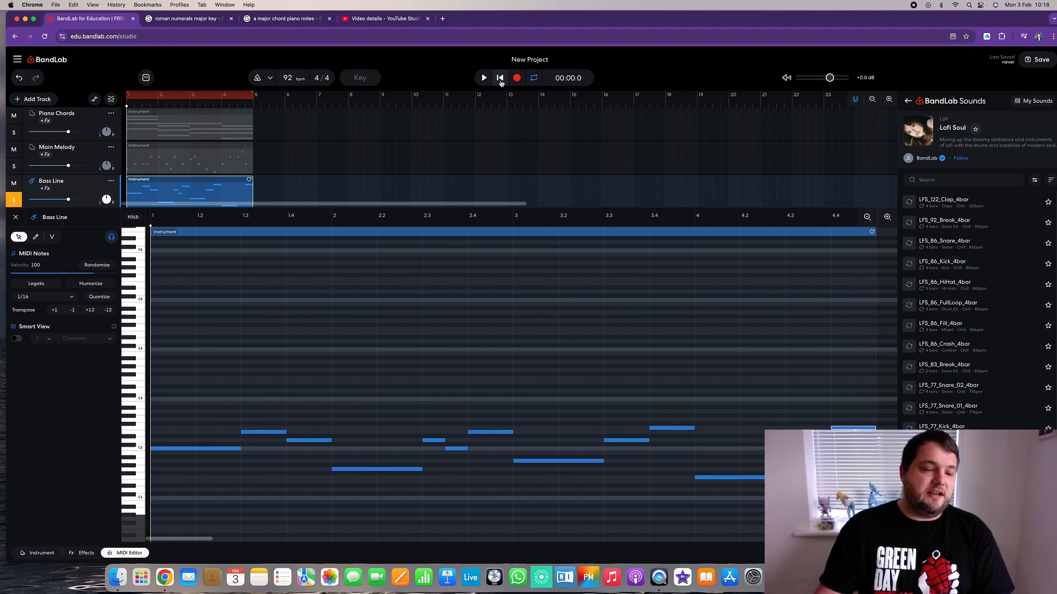
Step: Sound the C2, C3 and C4 keys to compare octaves, and play the soloed bass line
click(139, 451)
click(139, 398)
click(140, 350)
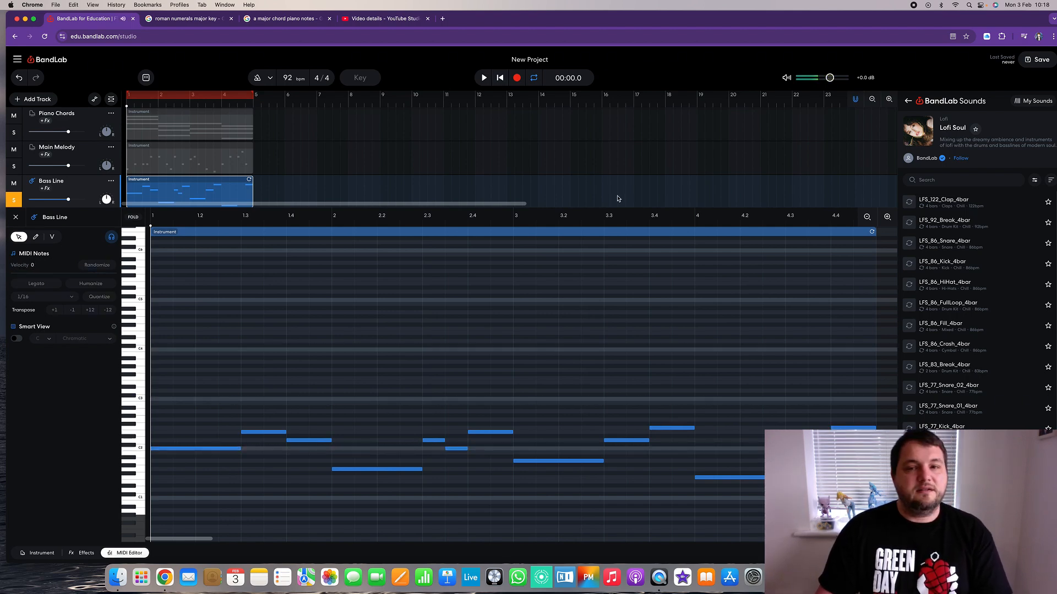
click(485, 78)
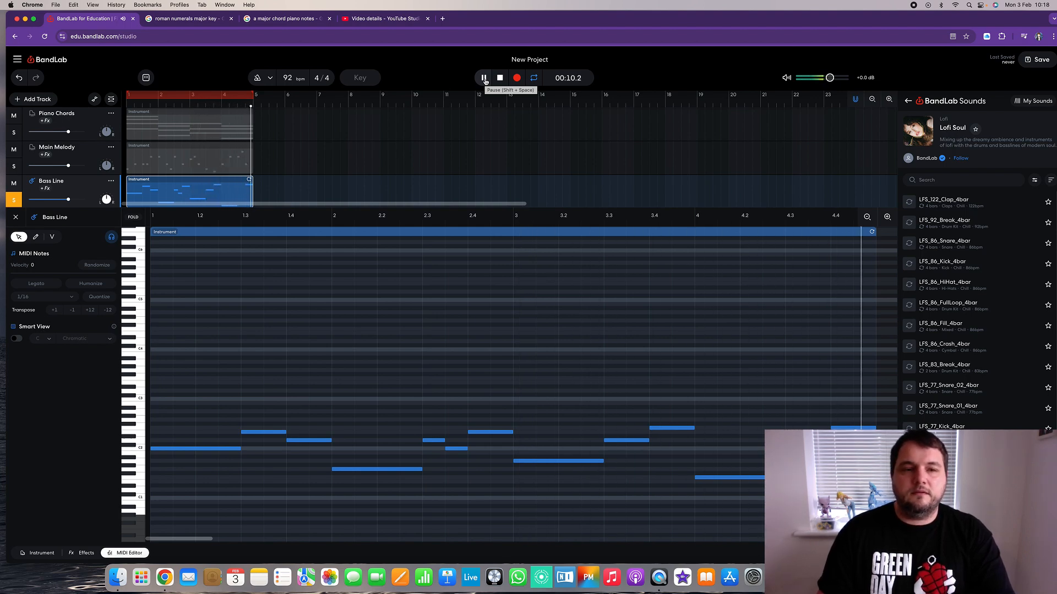
key(space)
Step: Raise the last bass note of bar 4 one octave to F3, play the line, and close the MIDI Editor
click(849, 427)
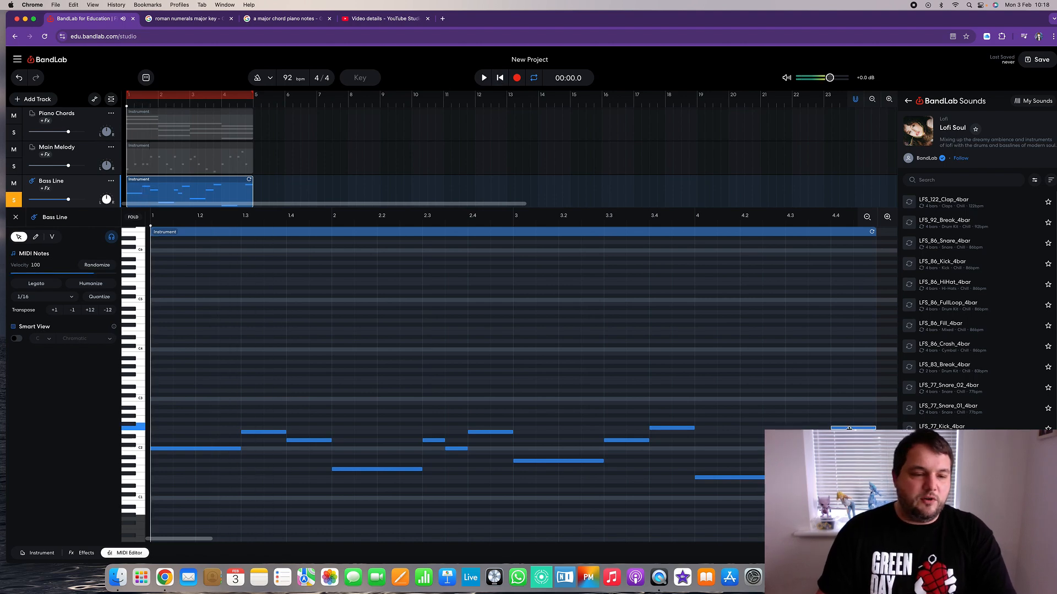
drag(849, 429, 851, 385)
click(484, 79)
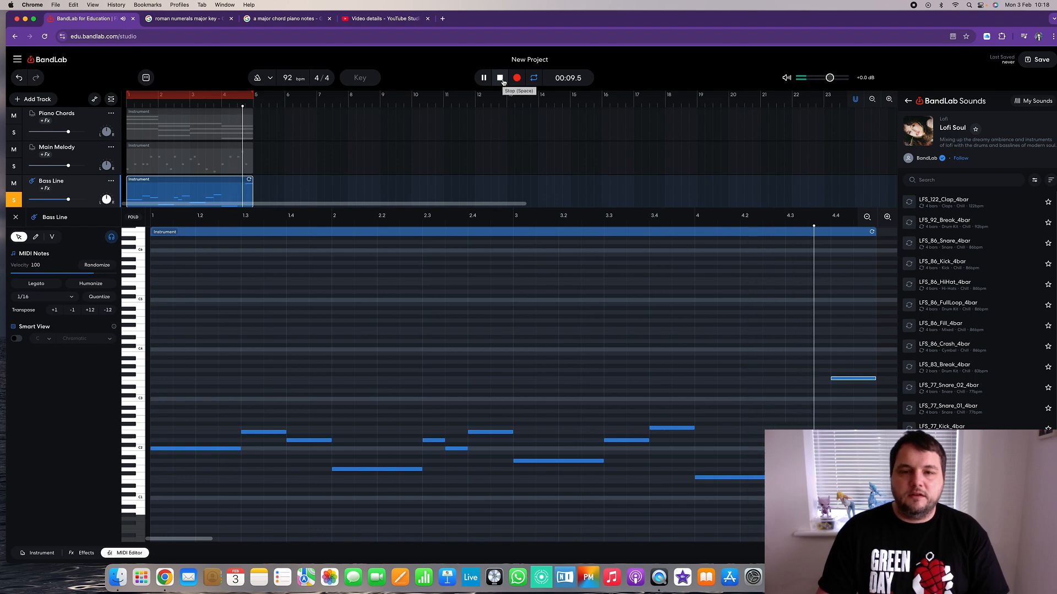
click(502, 82)
click(16, 217)
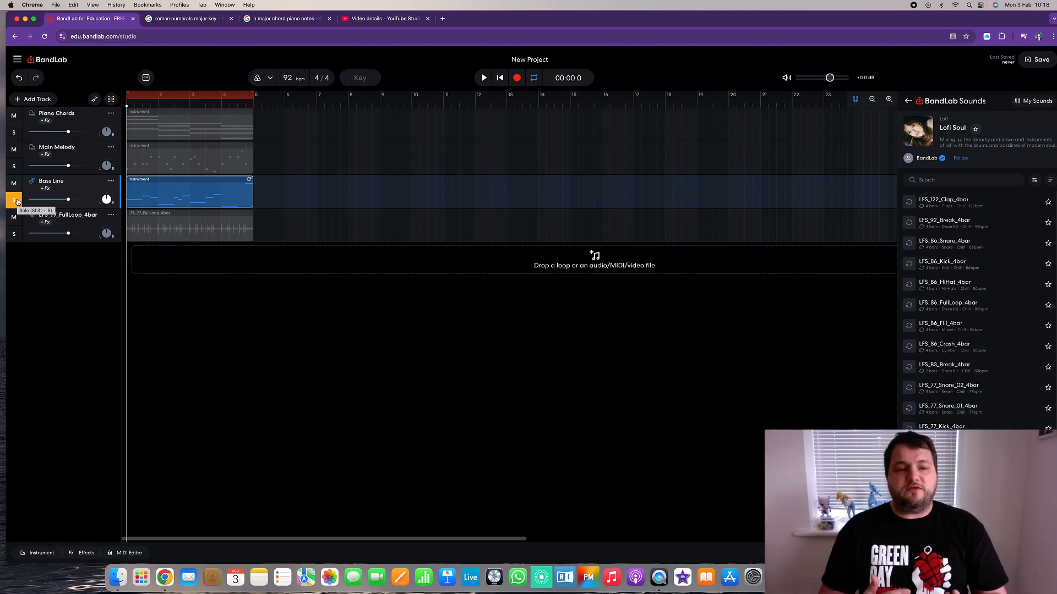
Step: Audition LFS_77_FullLoop_4bar soloed in place of Bass Line, and clear its solo to play all tracks together
click(14, 234)
click(13, 200)
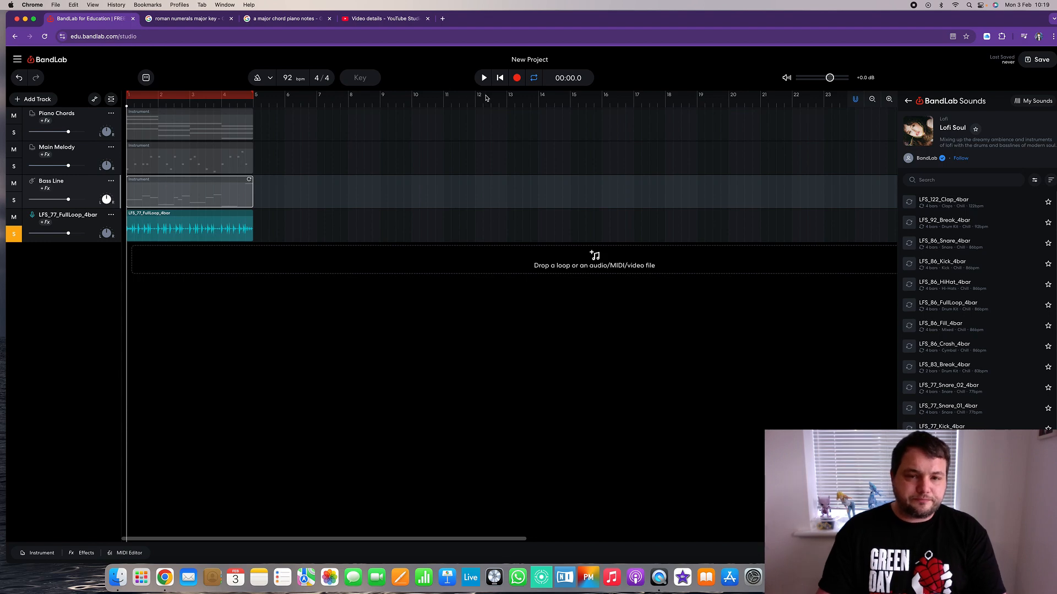
click(16, 234)
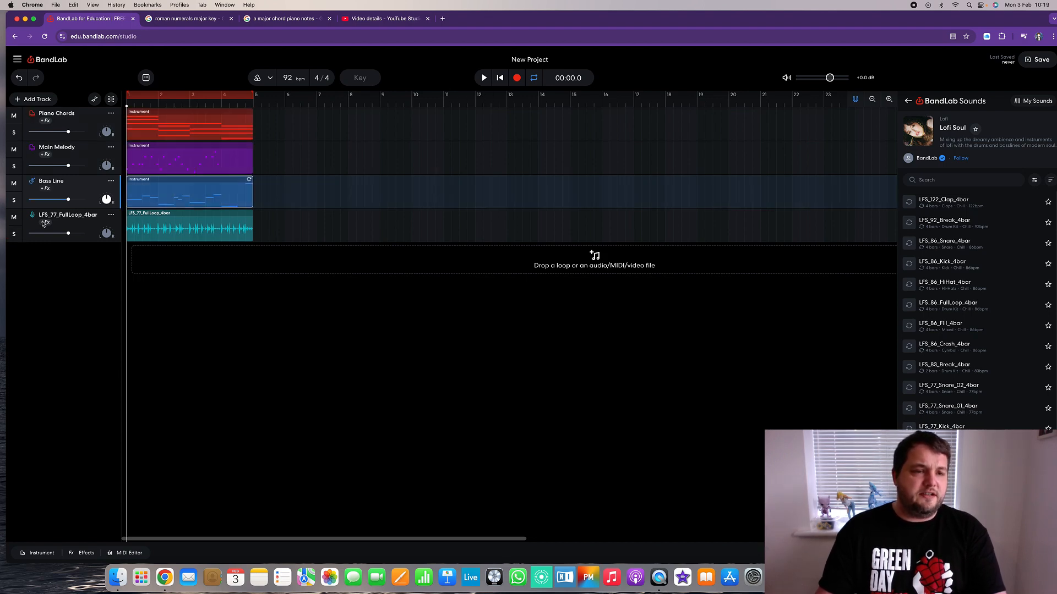
click(14, 234)
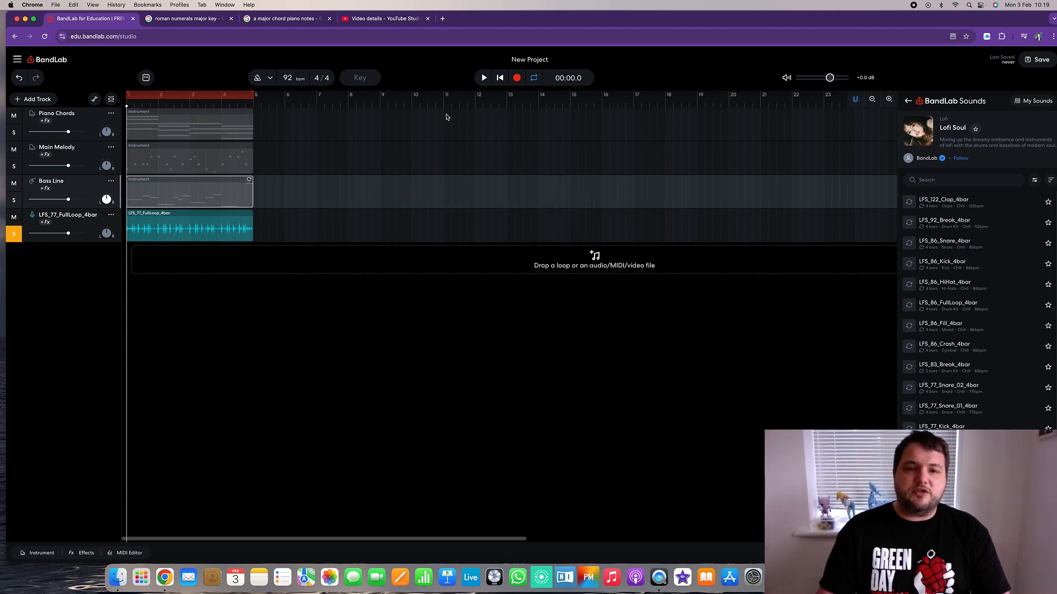
click(485, 80)
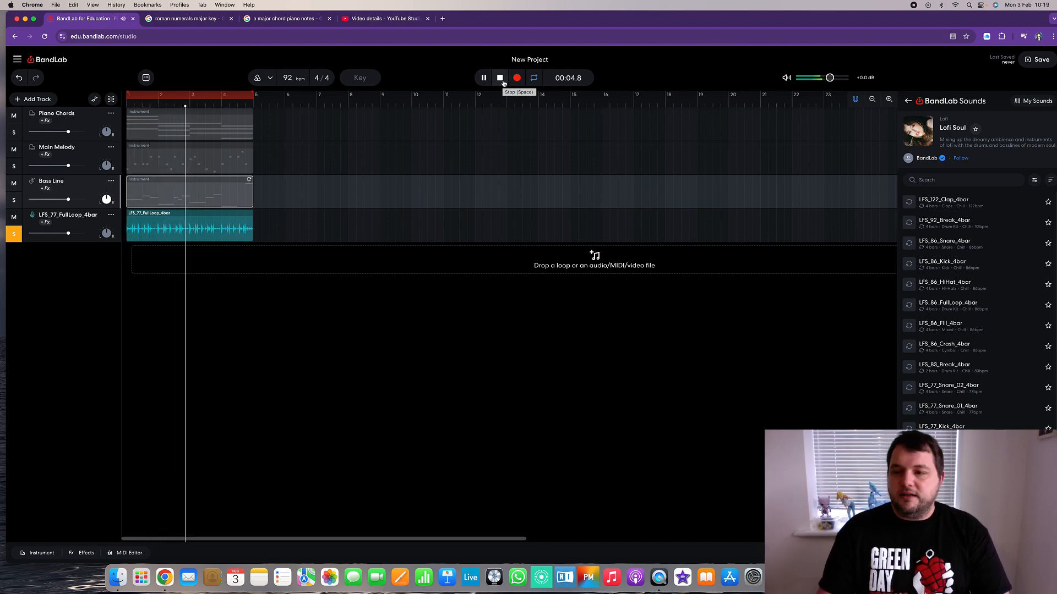
click(501, 80)
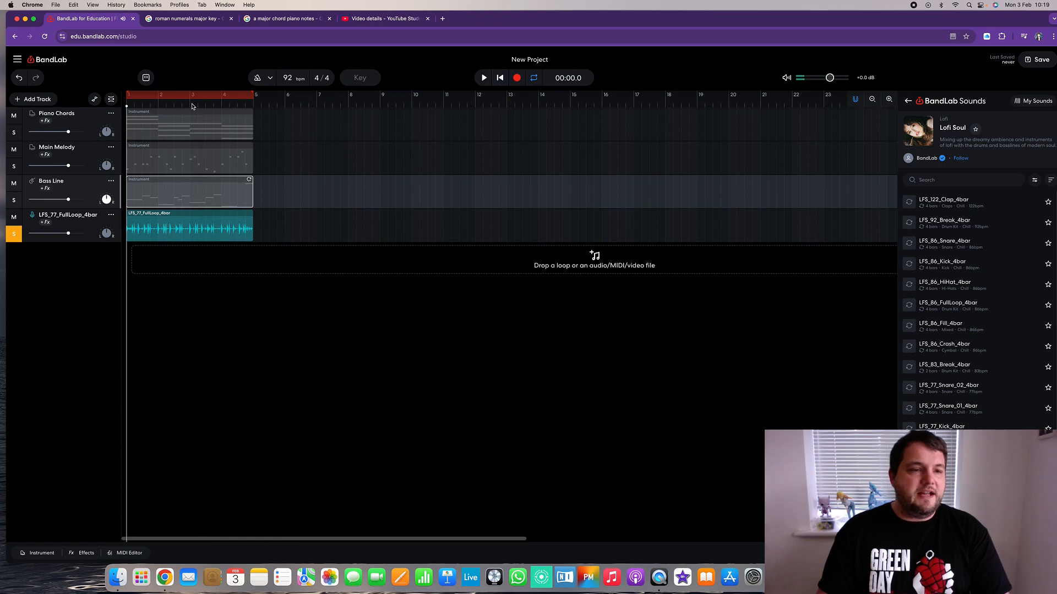
click(15, 235)
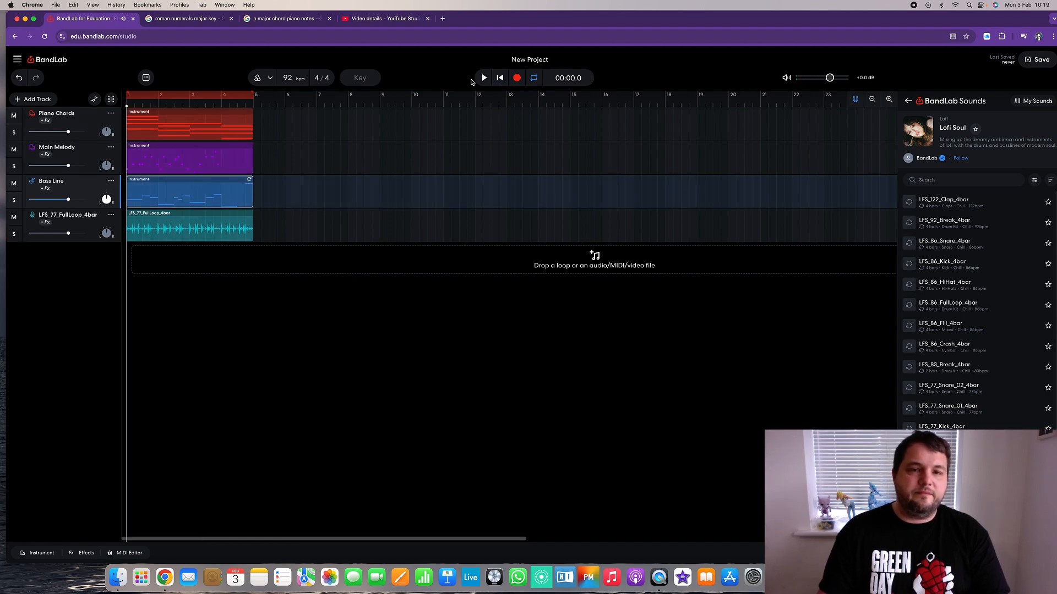
click(484, 79)
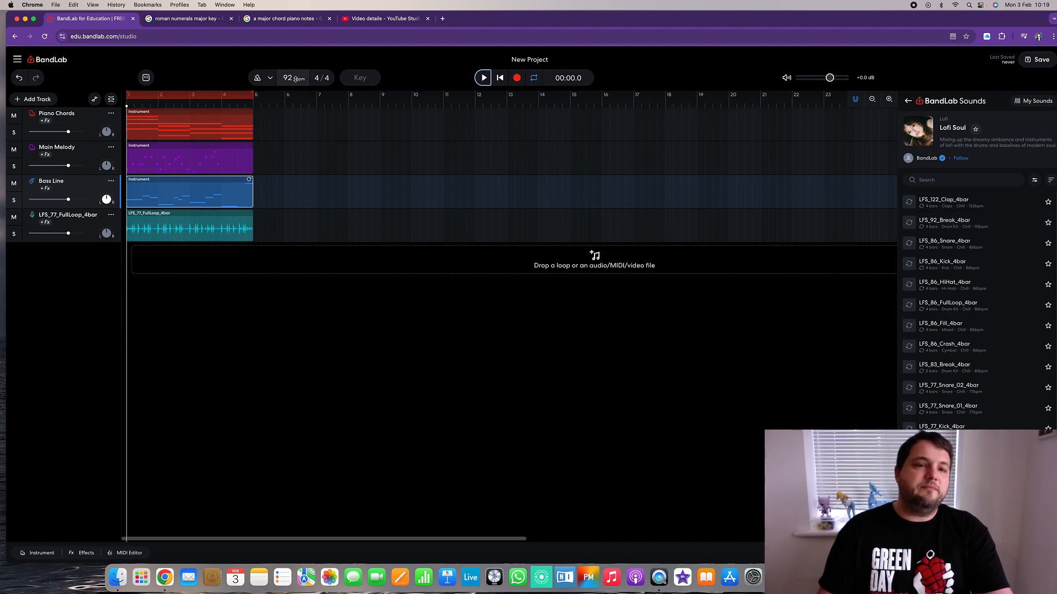
Step: Set the project tempo to 75 BPM, adjust the existing audio regions to match, and play the full loop
drag(295, 79, 291, 106)
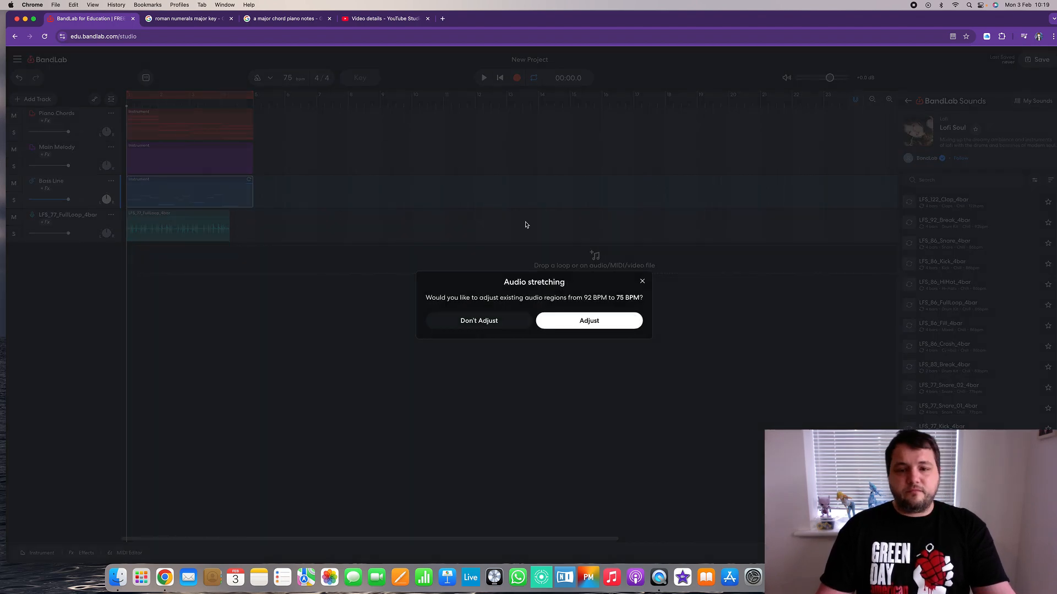
click(588, 321)
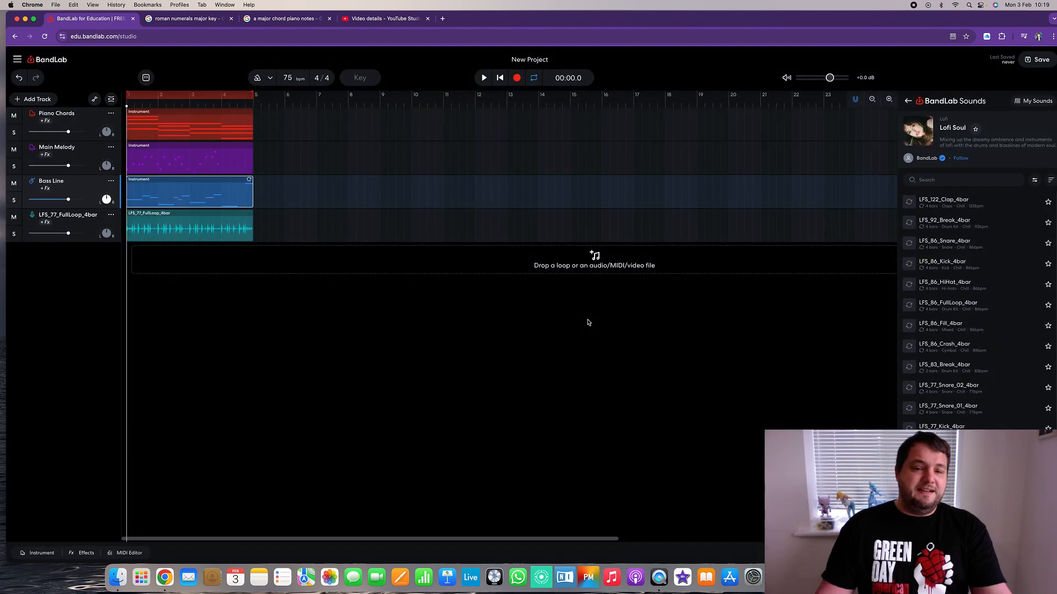
click(484, 79)
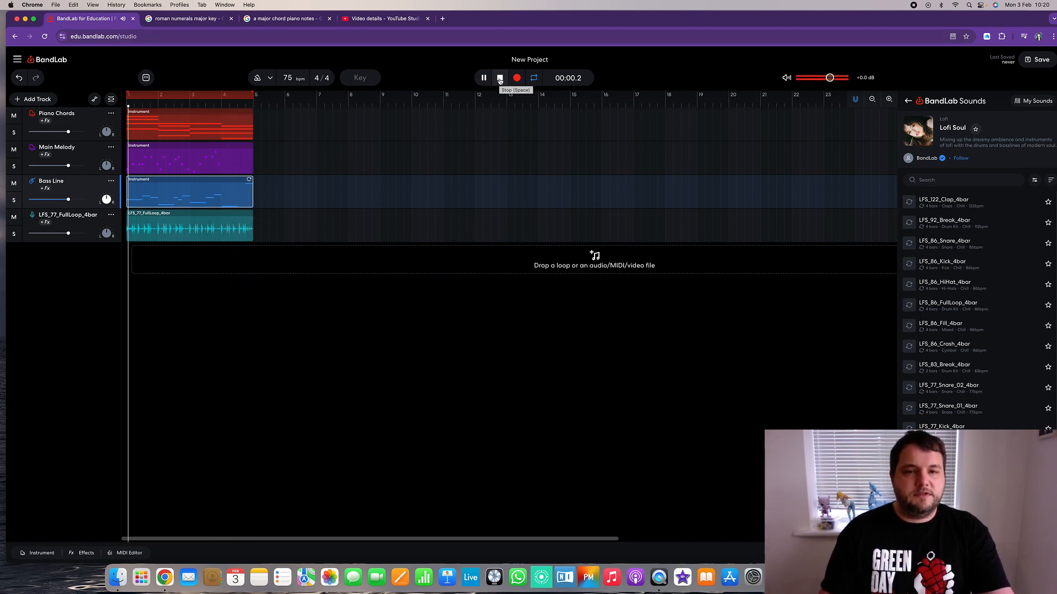
click(499, 78)
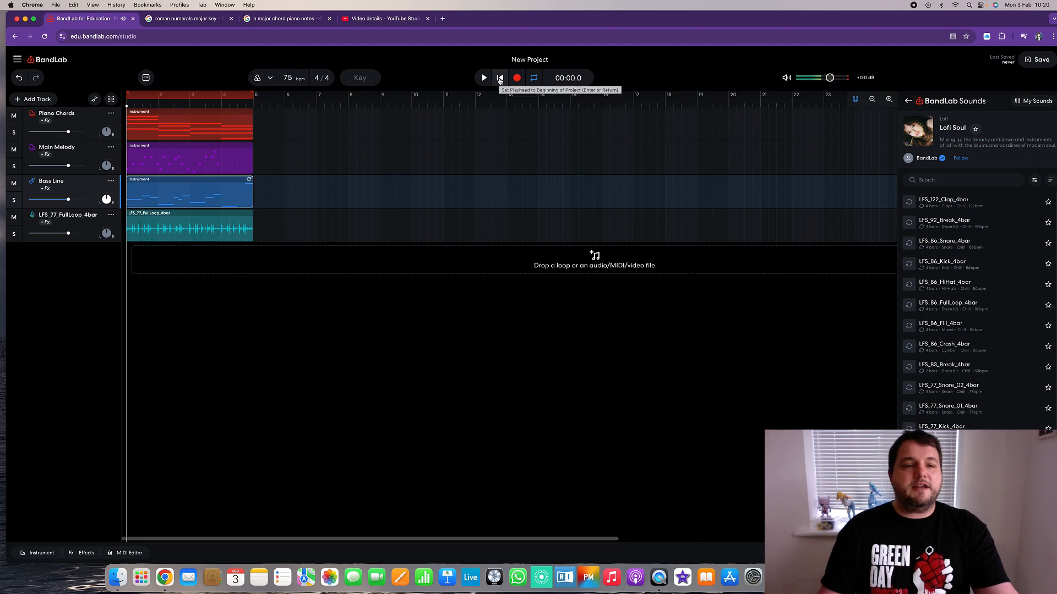